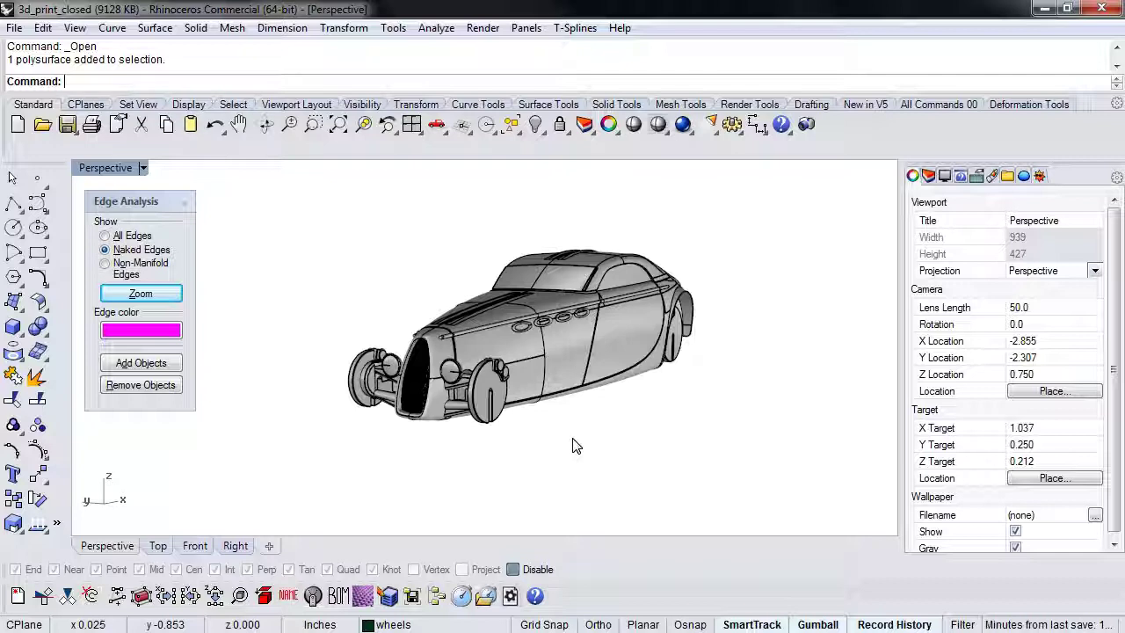
Show naked edges in Edge Analysis and orbit the car from both sides; none are highlighted
right_click_drag(572, 445, 605, 413)
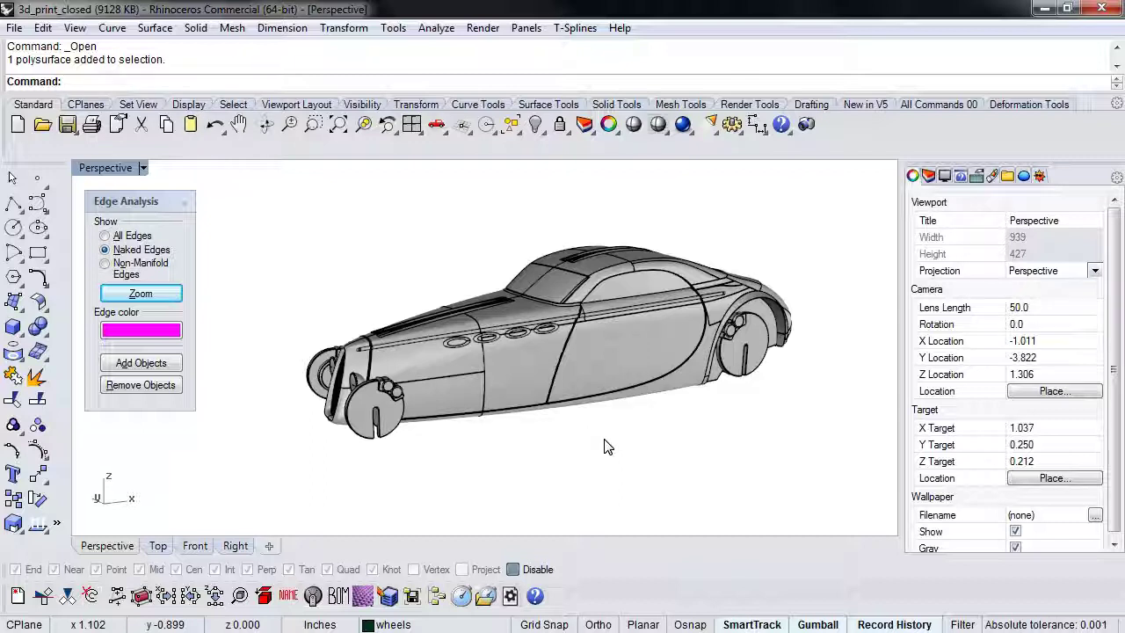
right_click_drag(602, 447, 631, 443)
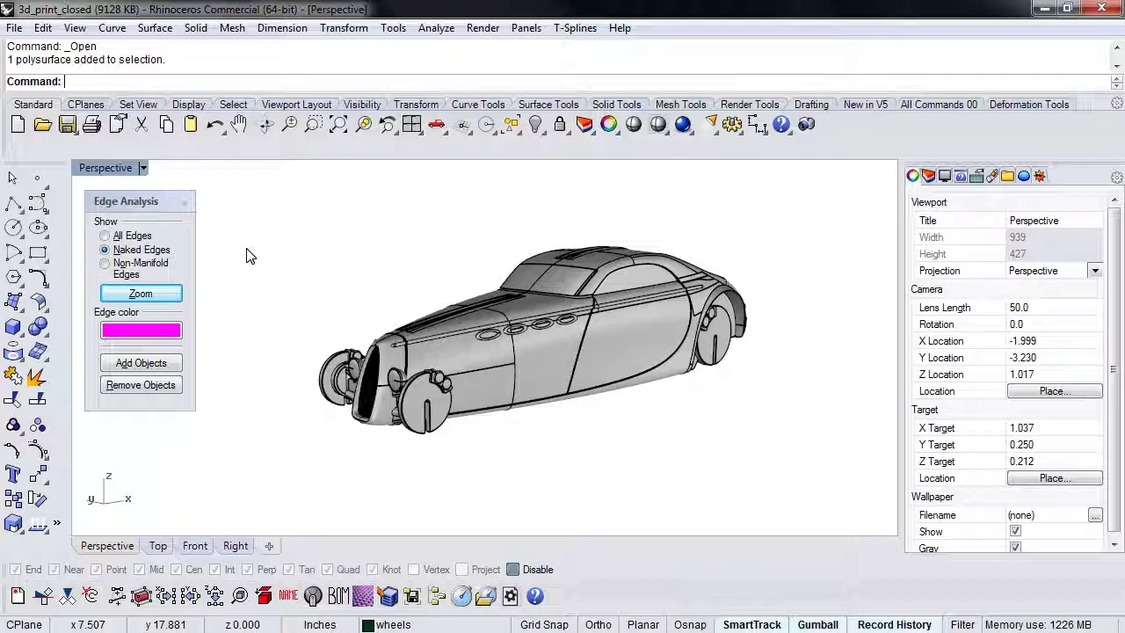
left_click(269, 324)
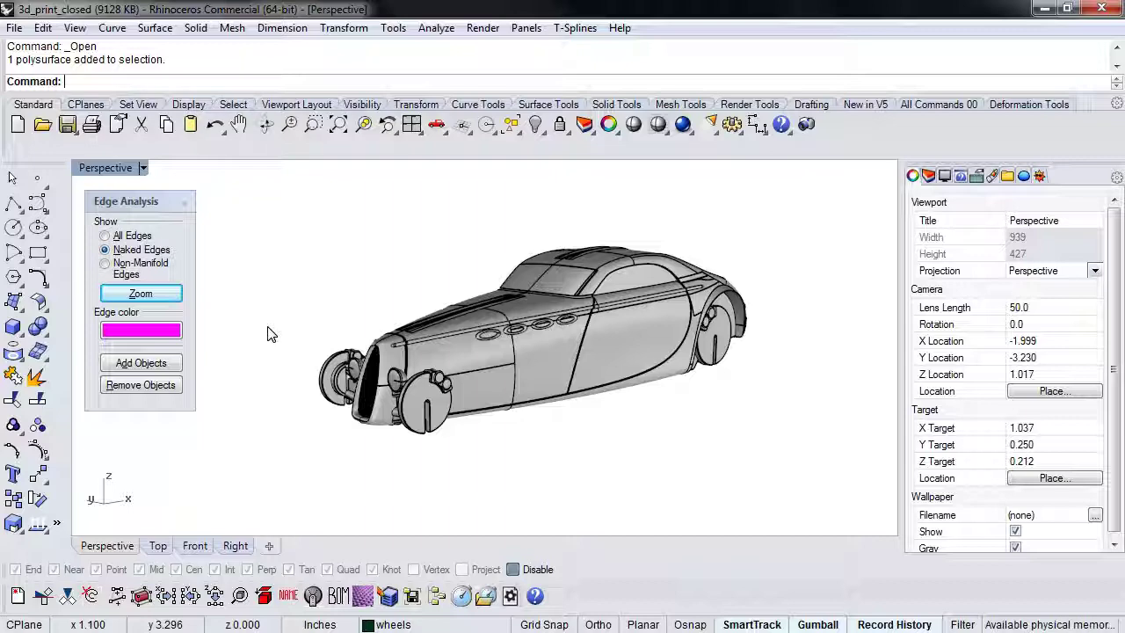
Run SelOpenPolysrf on the car, which reports no open polysurfaces added to selection
right_click_drag(530, 467, 417, 454)
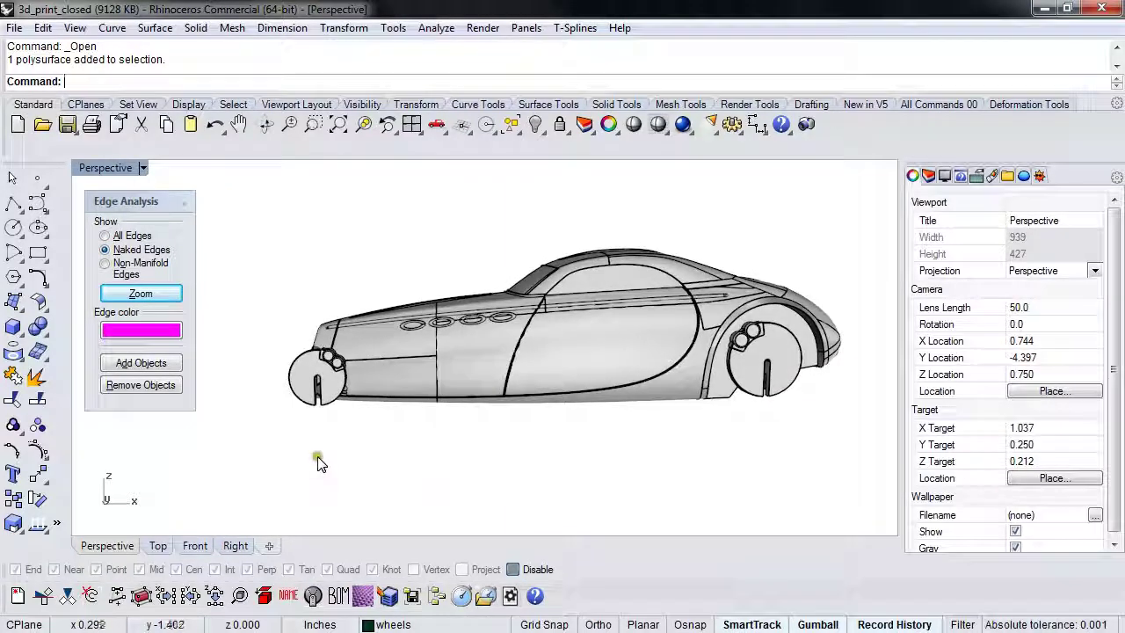
left_click(56, 526)
left_click(253, 508)
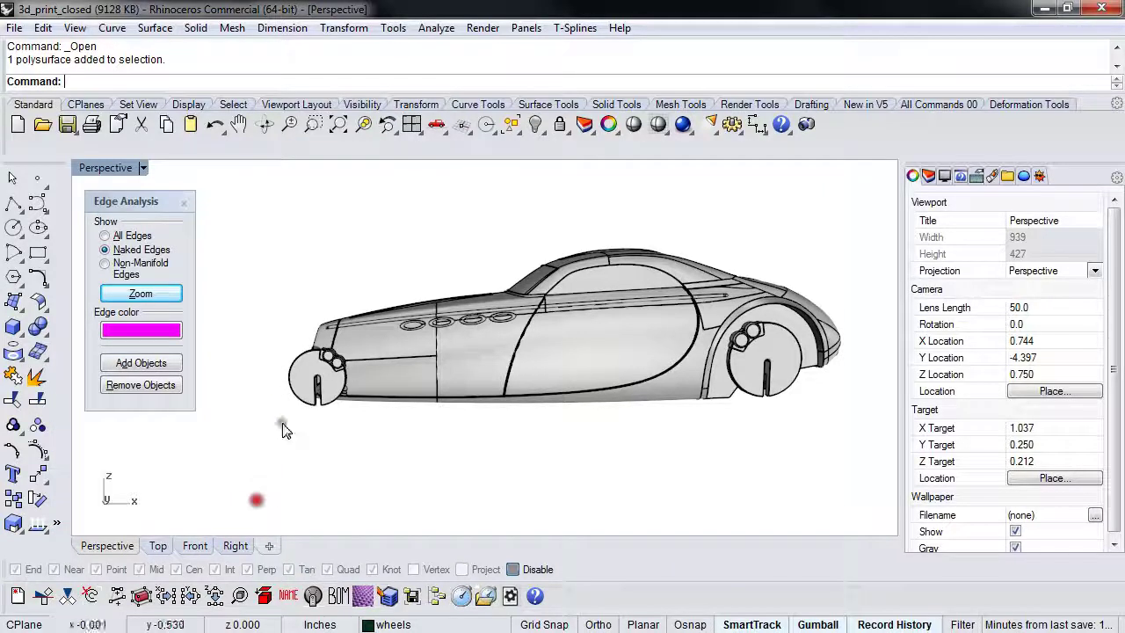
middle_click(239, 406)
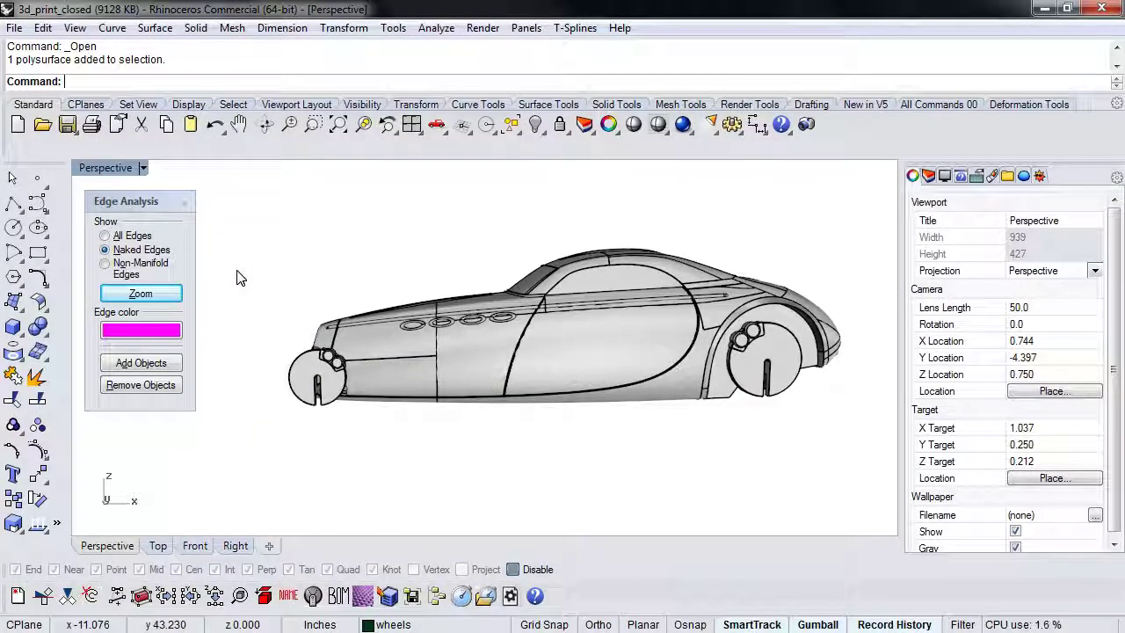
type("SelOpenPol")
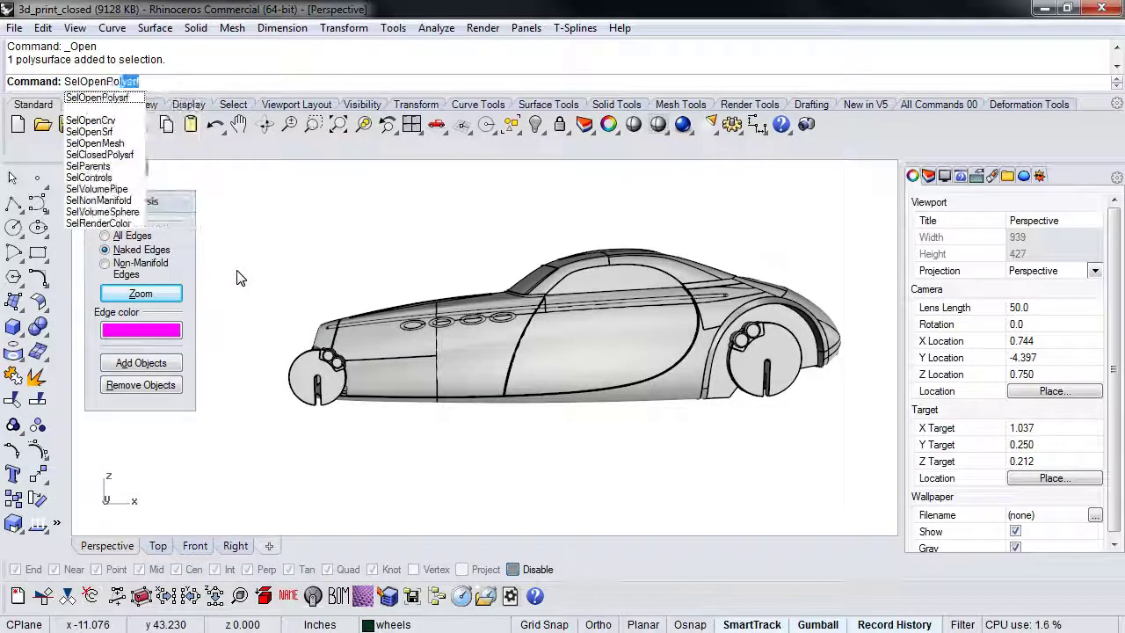
type("ysrf")
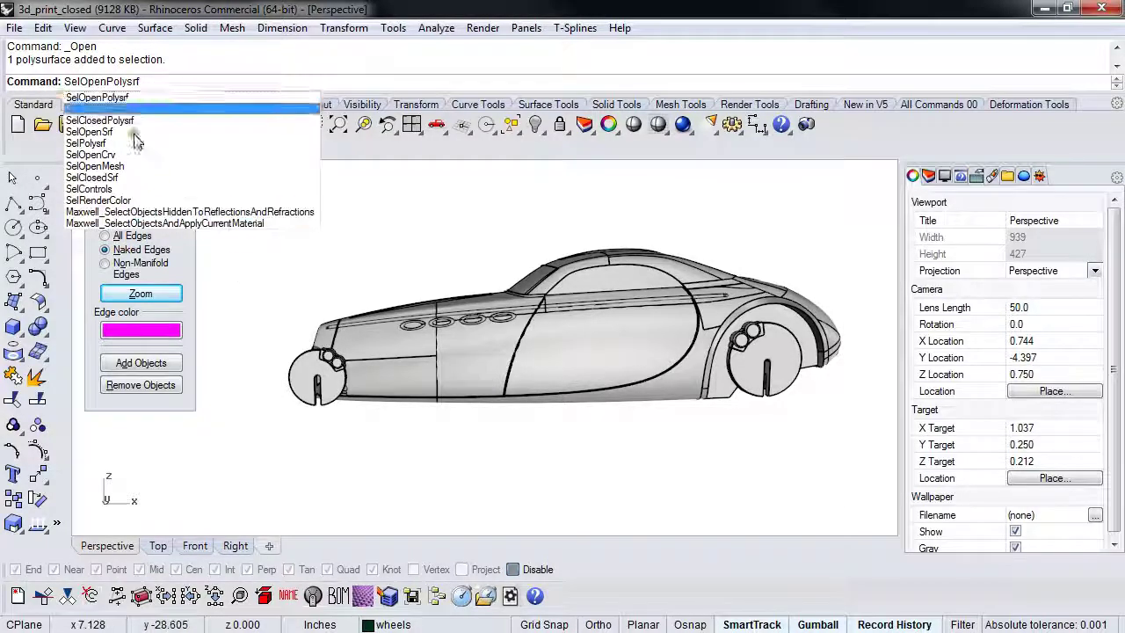
left_click(109, 99)
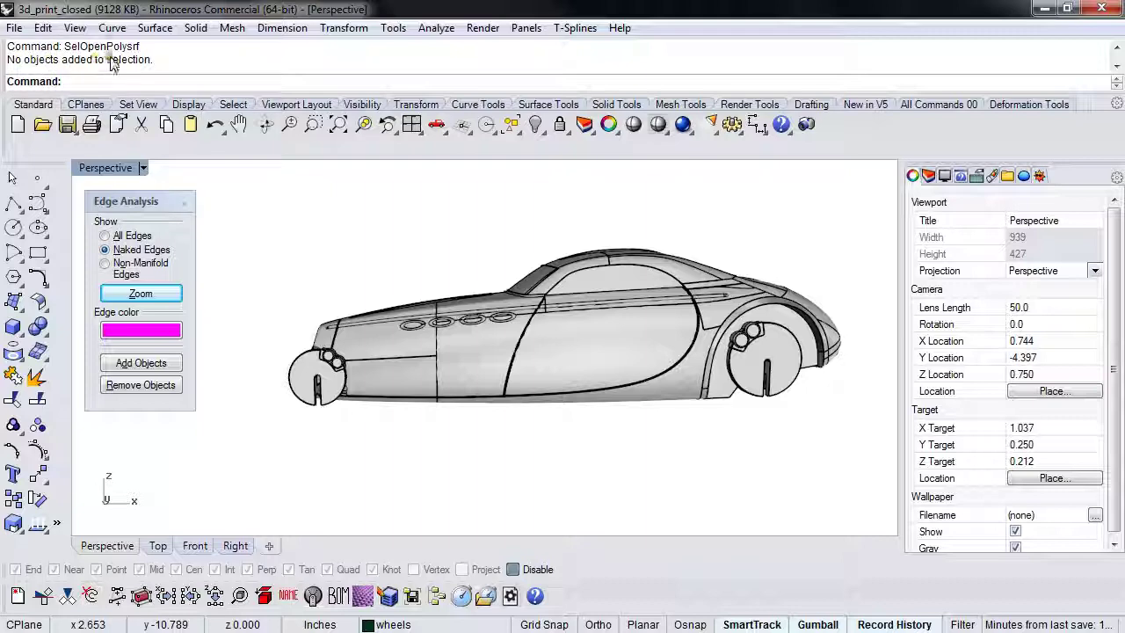
right_click_drag(400, 263, 432, 284)
scroll(456, 307, "up", 5)
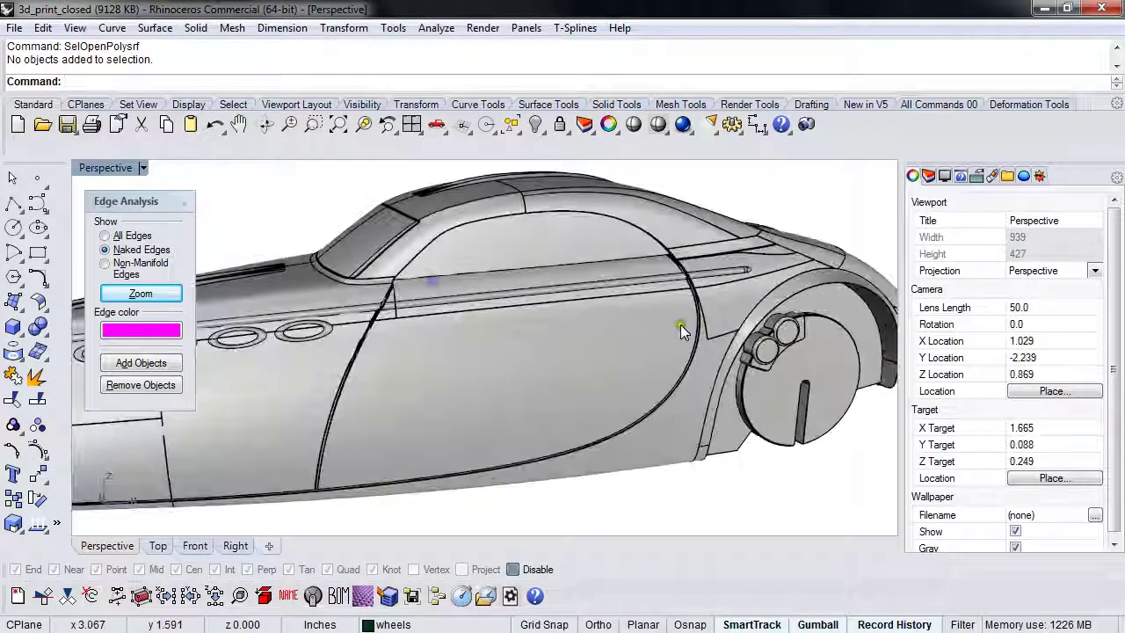
middle_click(596, 241)
left_click(573, 225)
left_click(573, 225)
key("Return")
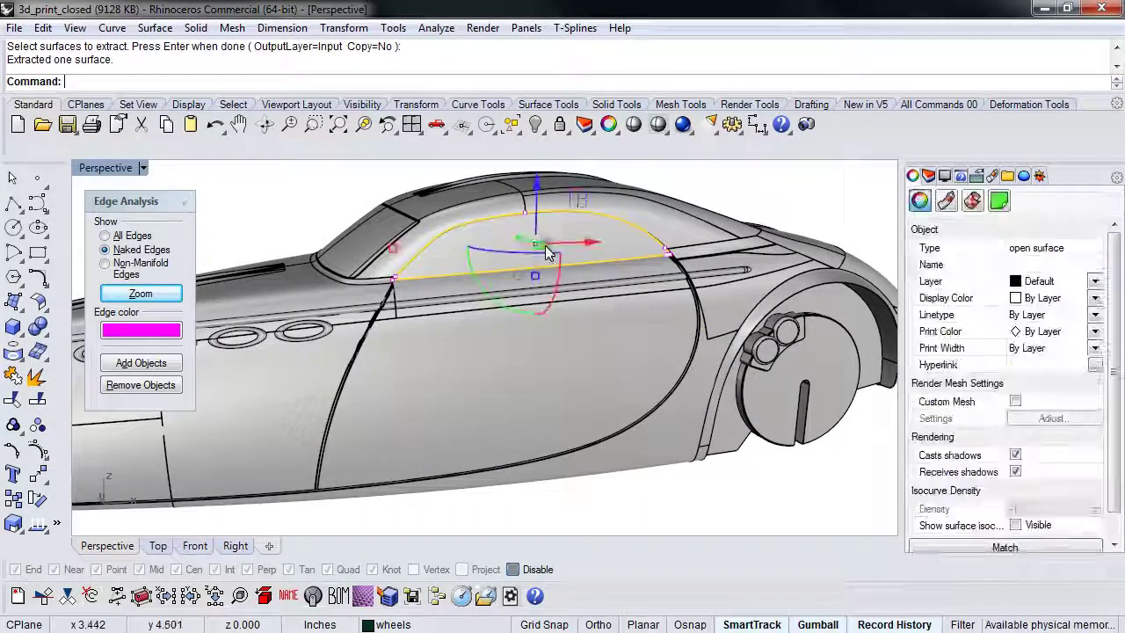
key("Delete")
scroll(308, 263, "down", 3)
scroll(307, 264, "down", 3)
left_click(488, 303)
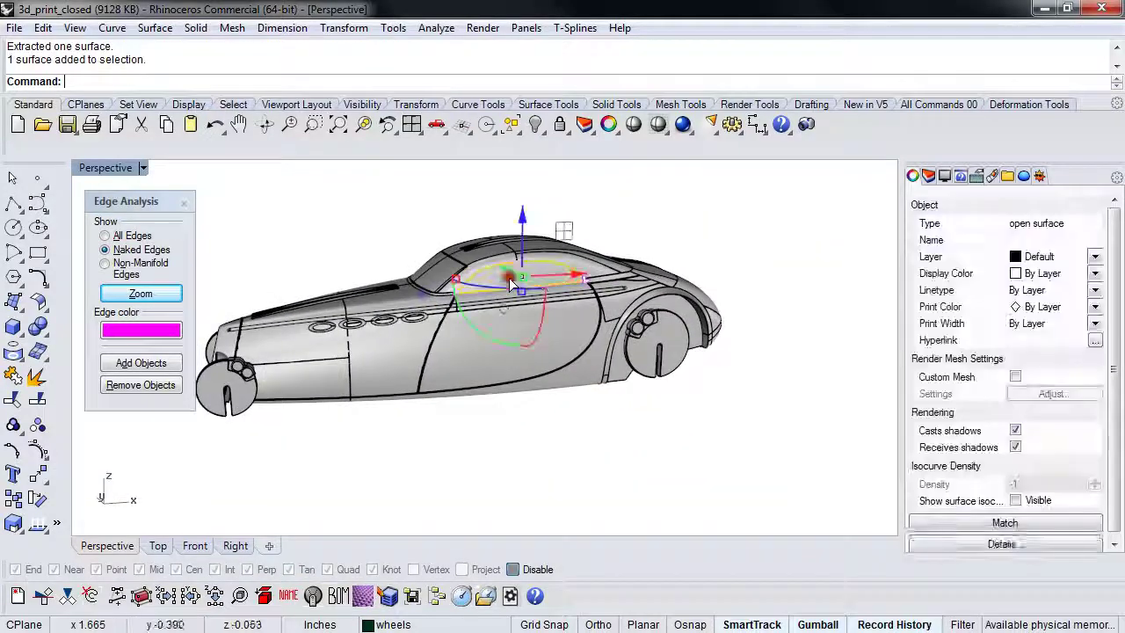
right_click_drag(488, 308, 534, 301)
left_click_drag(534, 301, 628, 431)
left_click(588, 444)
middle_click(587, 444)
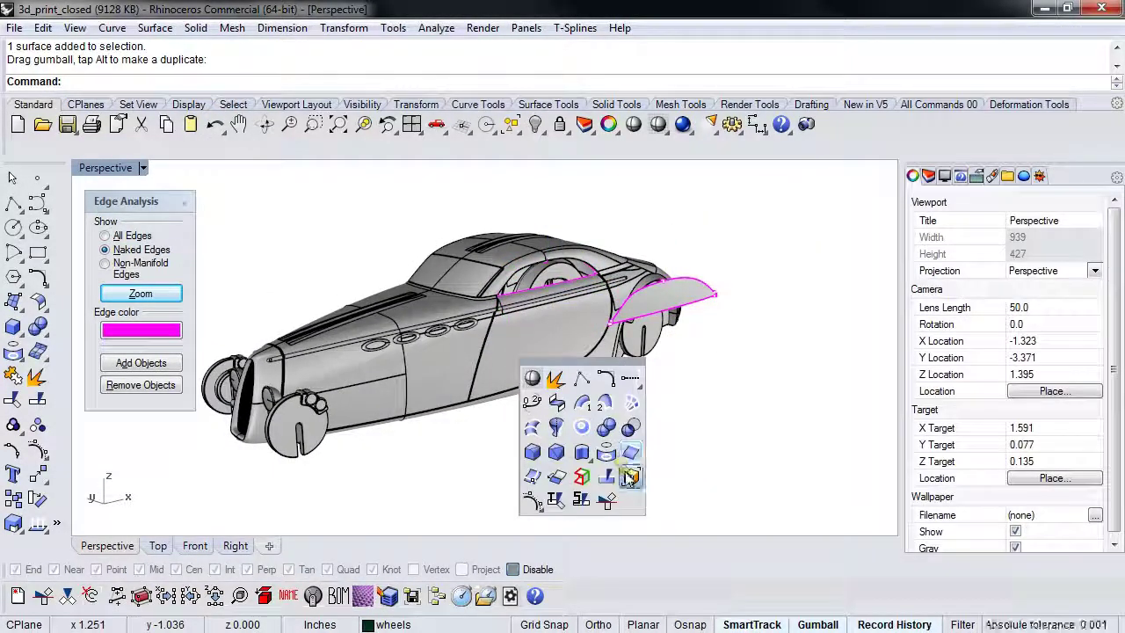
left_click(628, 477)
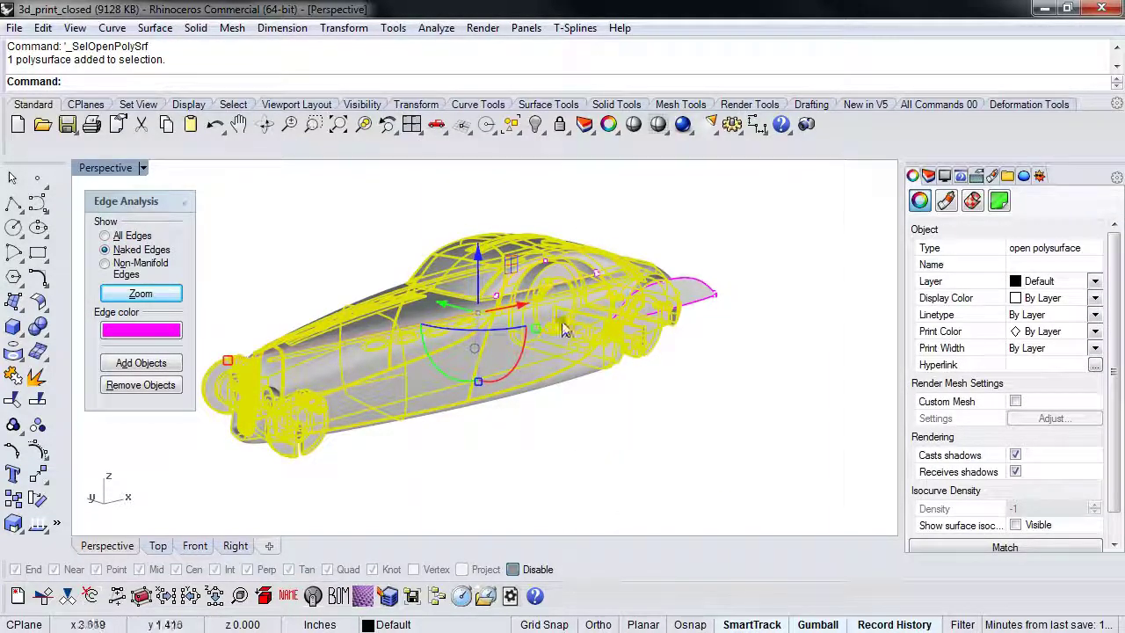
right_click_drag(723, 373, 703, 279)
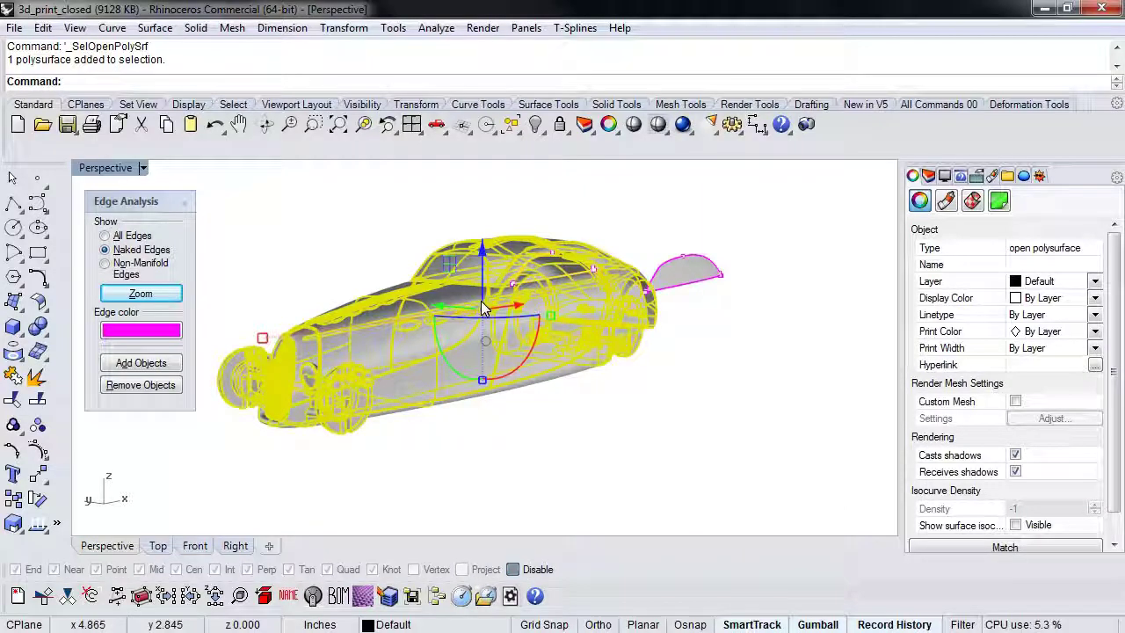
left_click(693, 274)
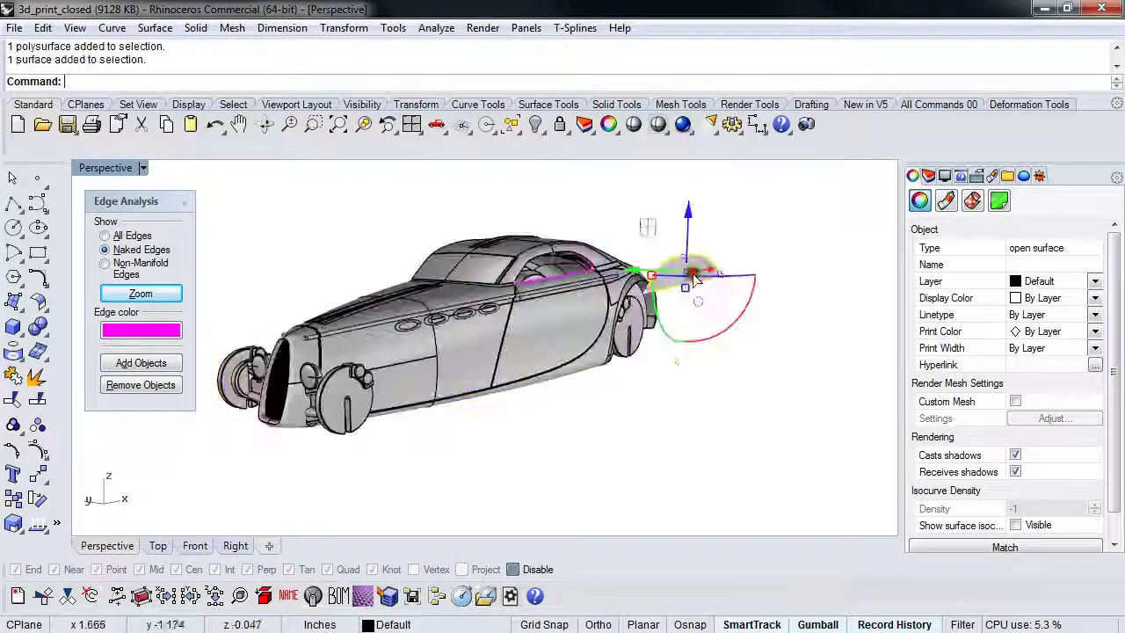
left_click(575, 431)
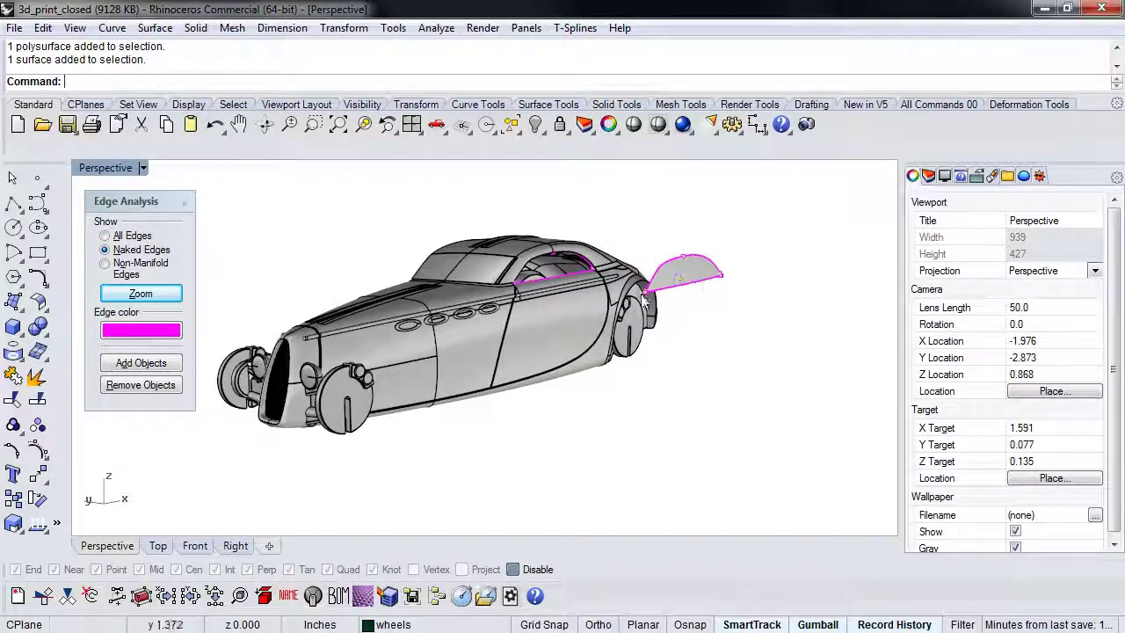
Undo the window surface extraction and run SelOpen, finding no open polysurfaces
key("ctrl+z")
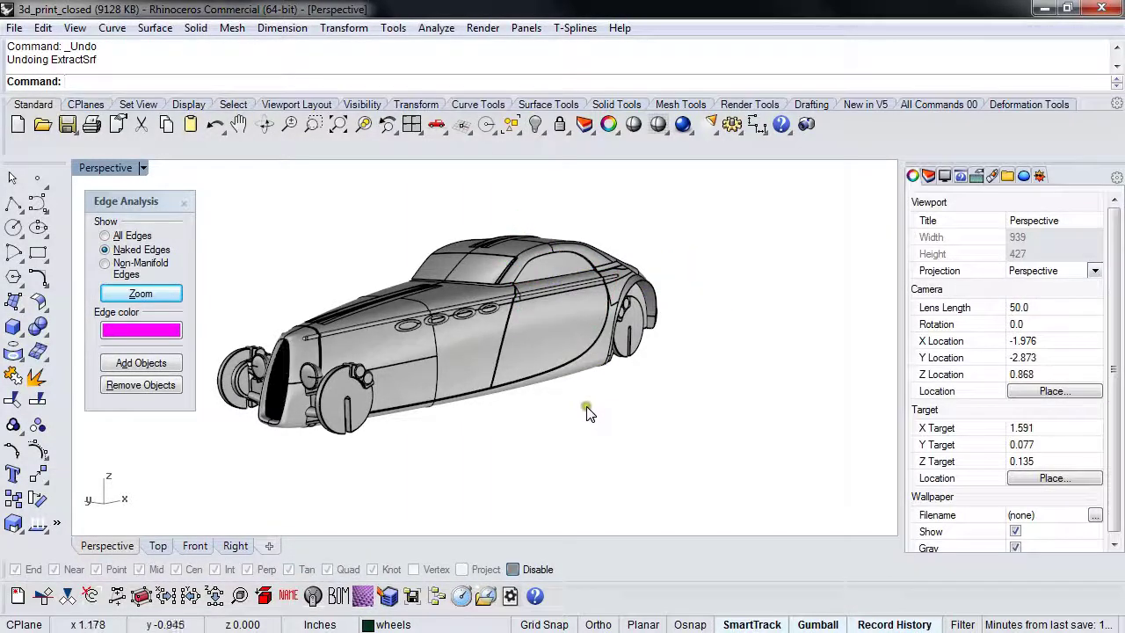
right_click_drag(601, 413, 565, 420)
left_click(527, 437)
left_click(519, 452)
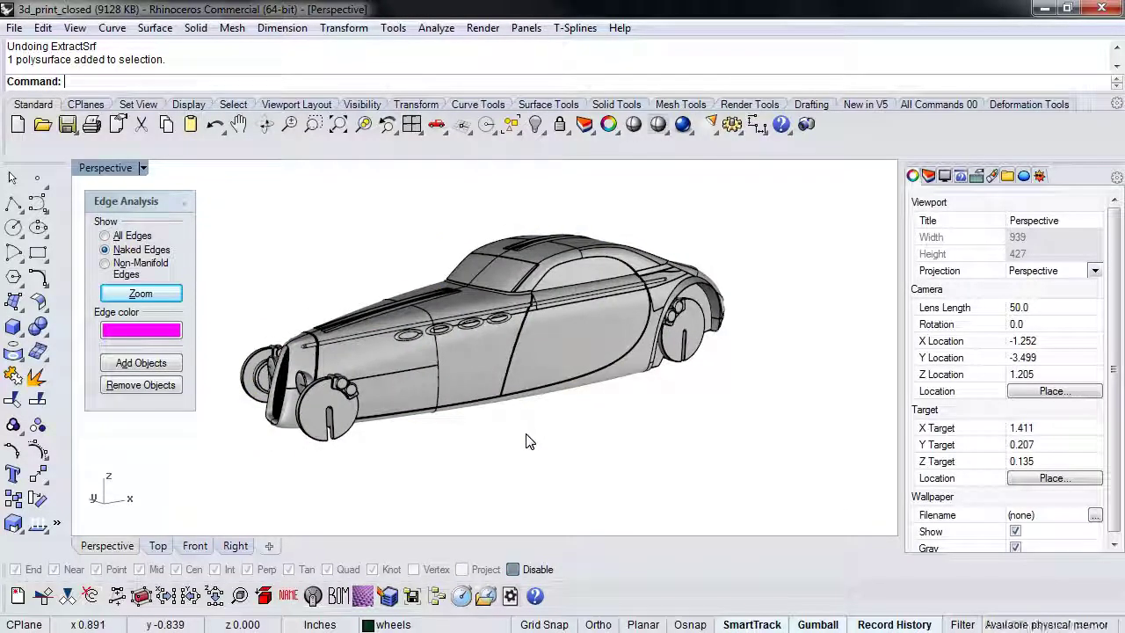
type("SelOpenPolysrf")
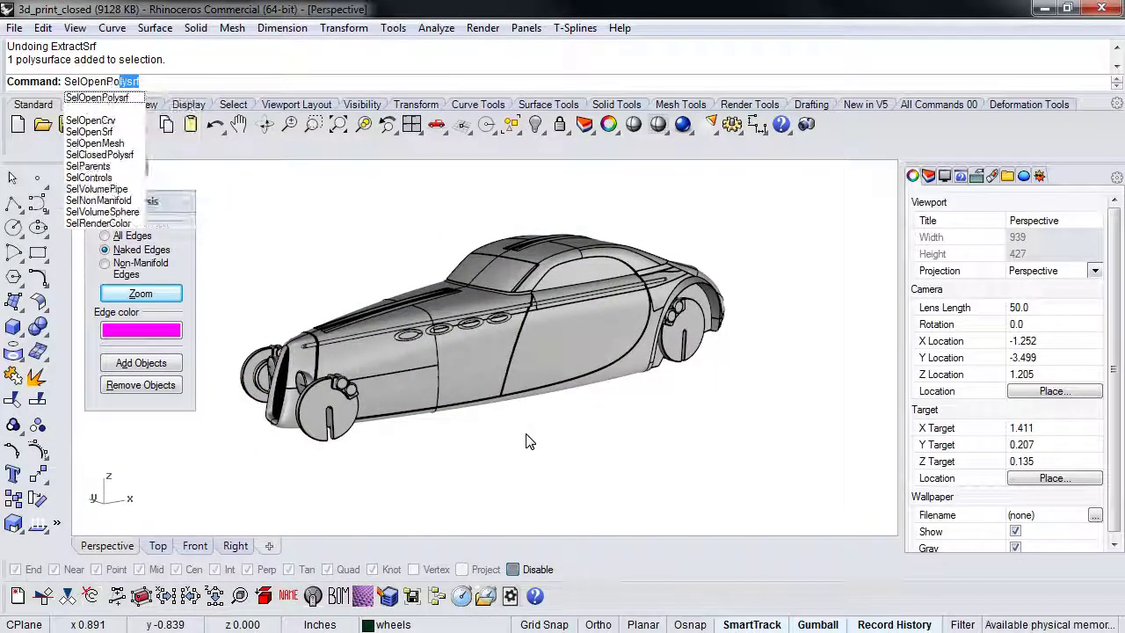
key("Return")
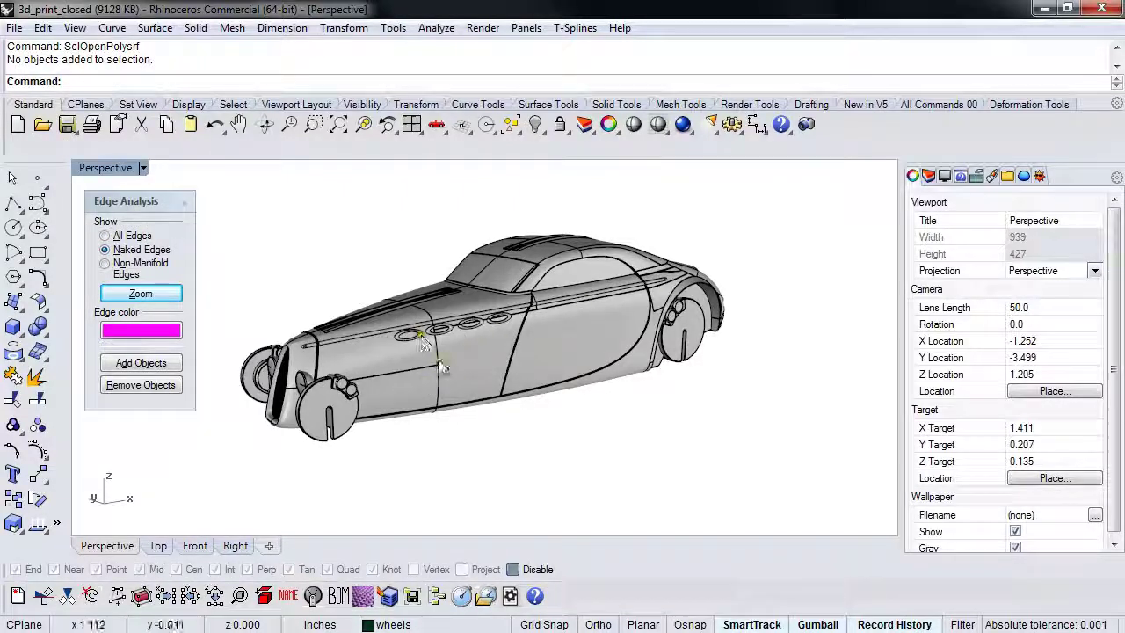
Run SelBad to confirm no bad objects, inspecting the car from both sides
right_click_drag(509, 446, 543, 445)
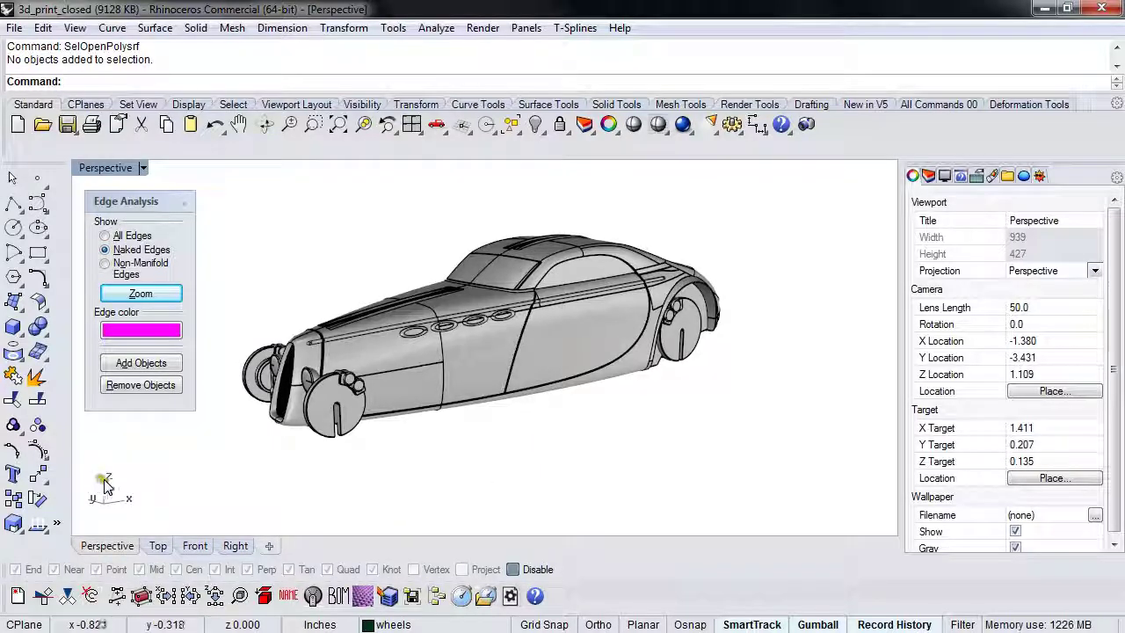
type("SelBadObjects")
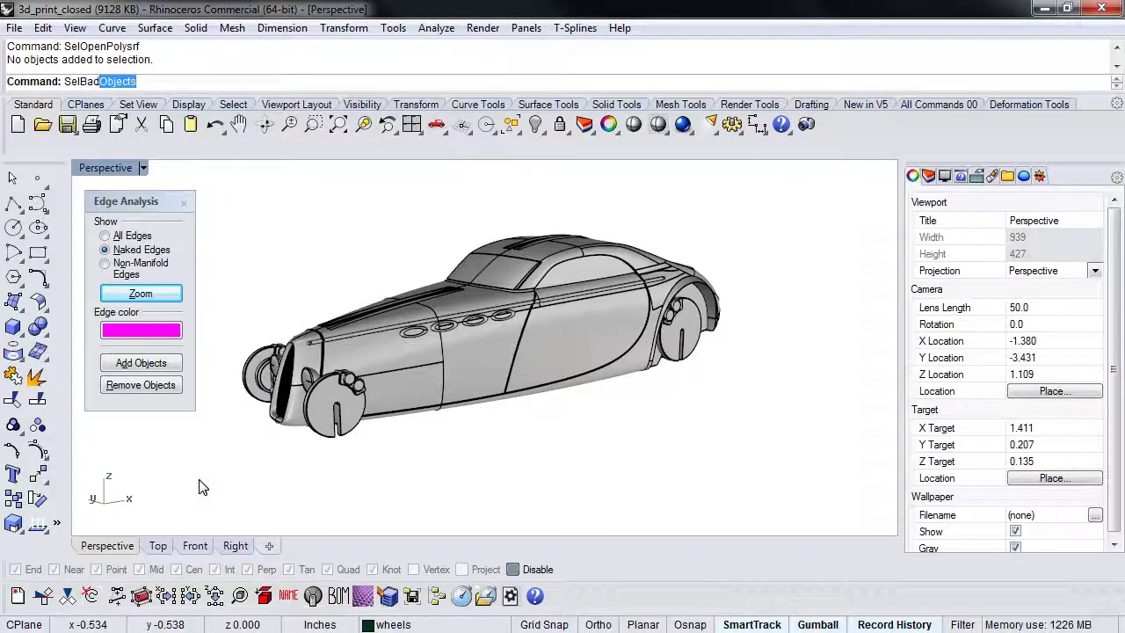
key("Return")
right_click_drag(623, 452, 404, 451)
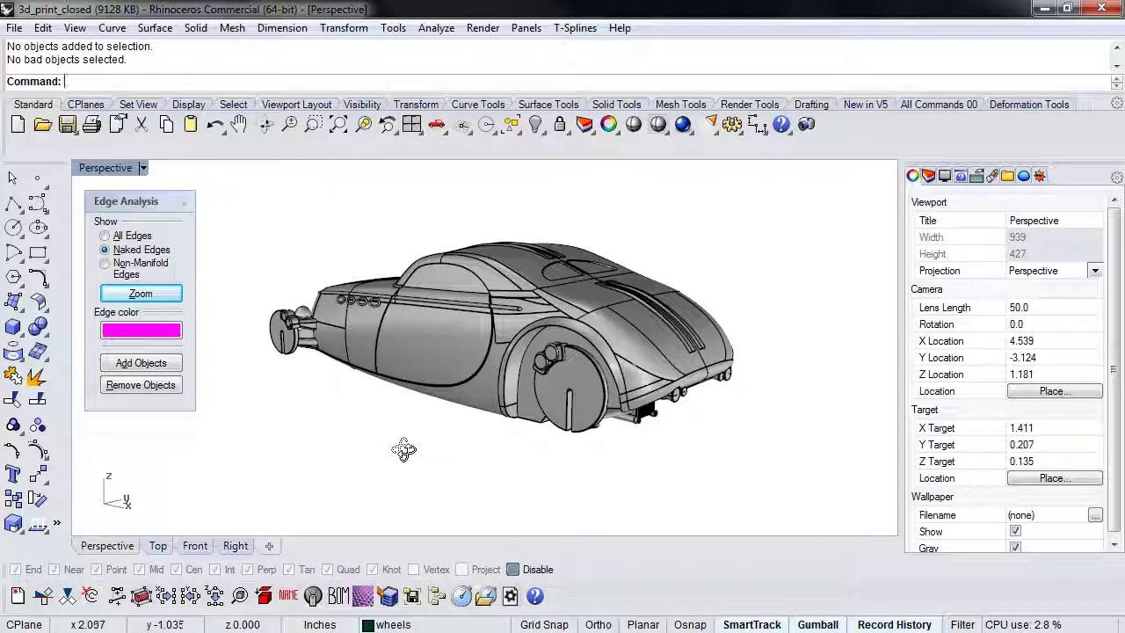
right_click_drag(334, 434, 539, 438)
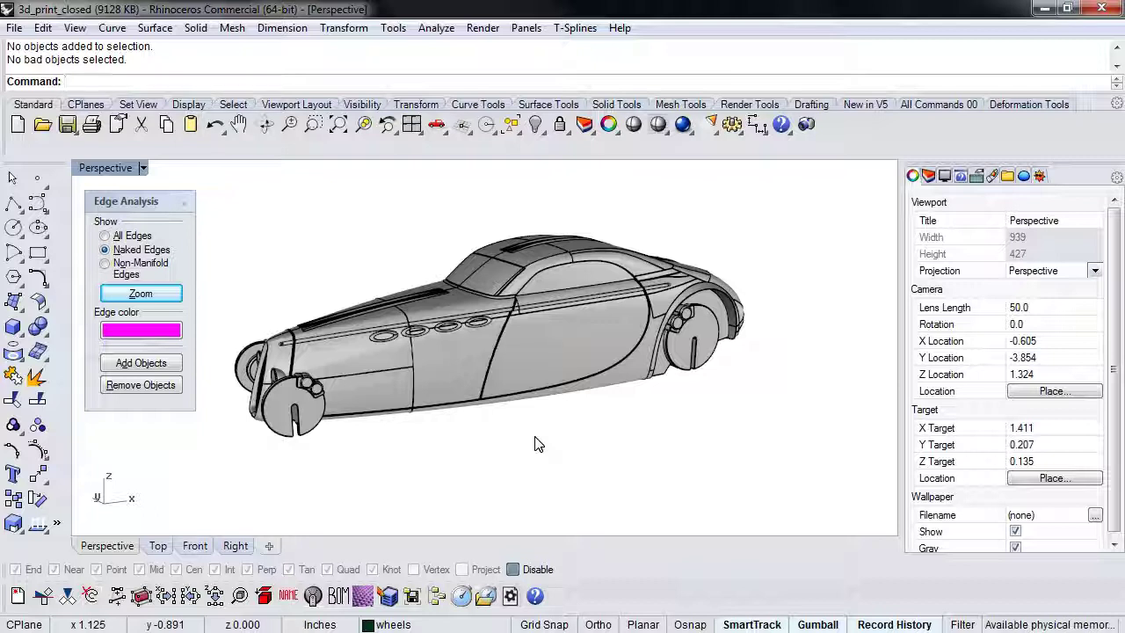
right_click_drag(538, 444, 472, 451)
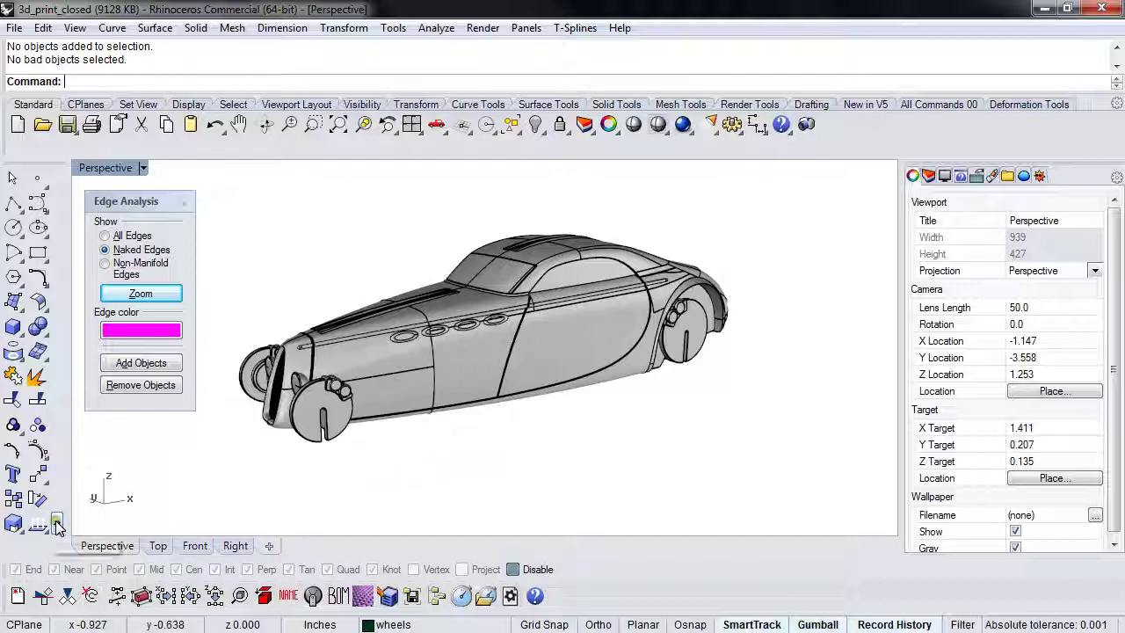
Dismiss the extra tool-group flyout and widen the left tool palette to four columns
left_click(60, 524)
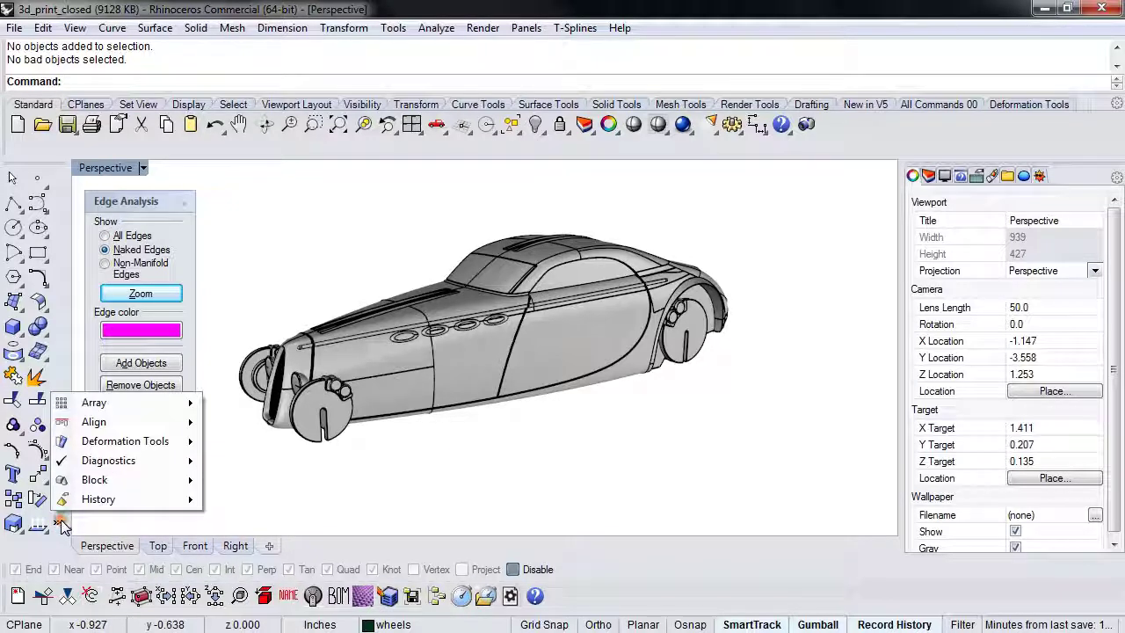
mouse_move(191, 464)
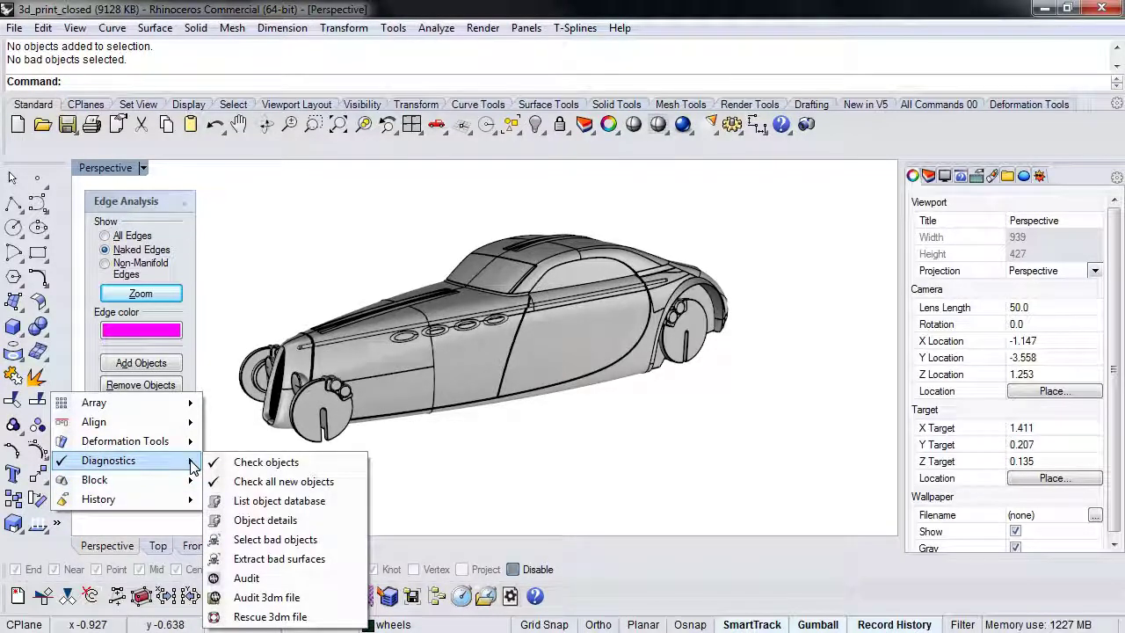
mouse_move(190, 501)
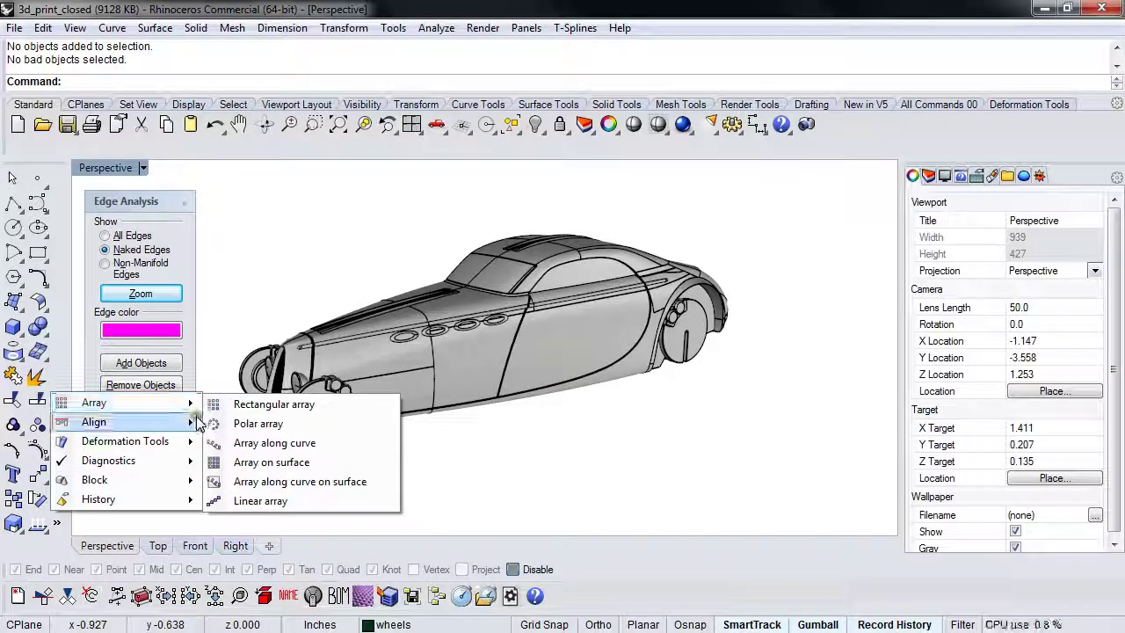
left_click(444, 496)
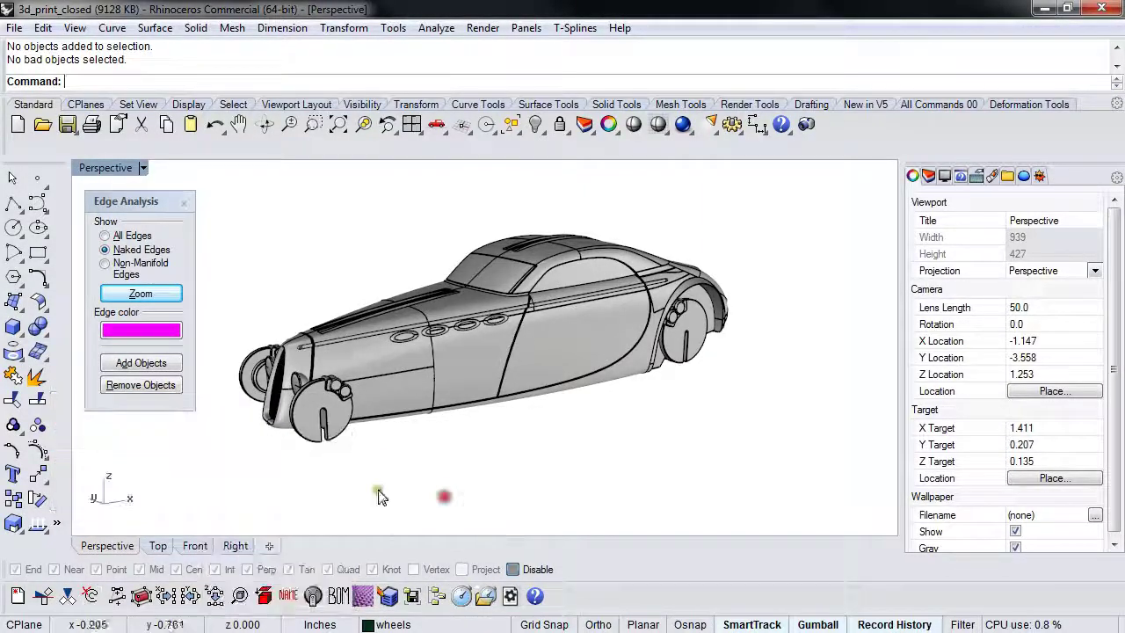
left_click_drag(75, 473, 124, 461)
Move the Edge Analysis panel aside and start the _Dir surface-direction display from the analysis tools
left_click_drag(145, 201, 223, 197)
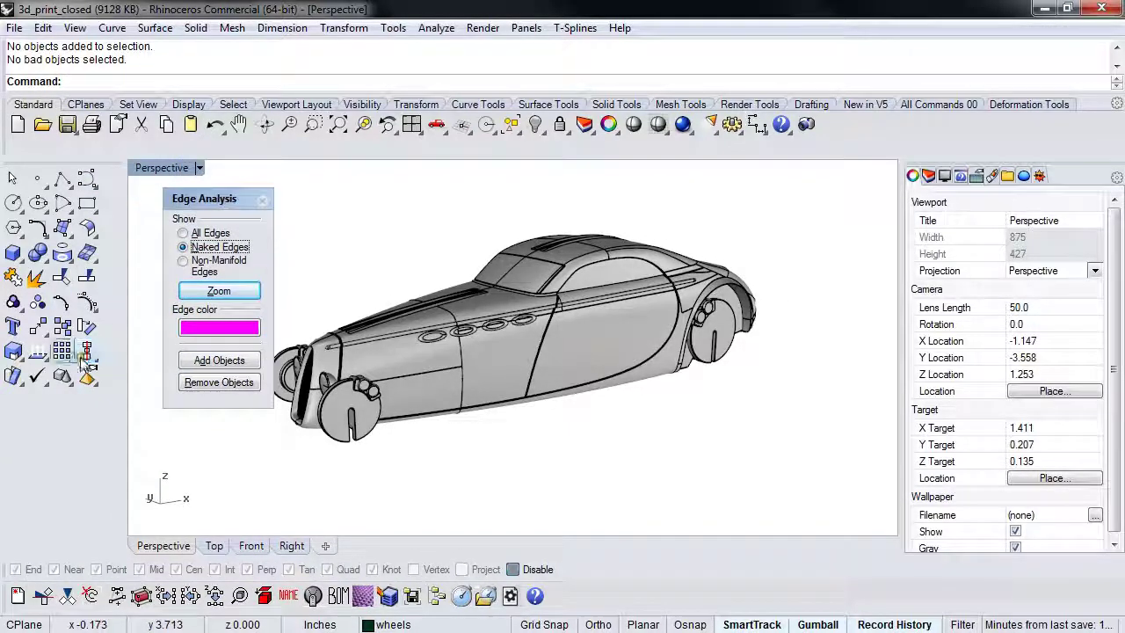
left_click(46, 361)
left_click(95, 415)
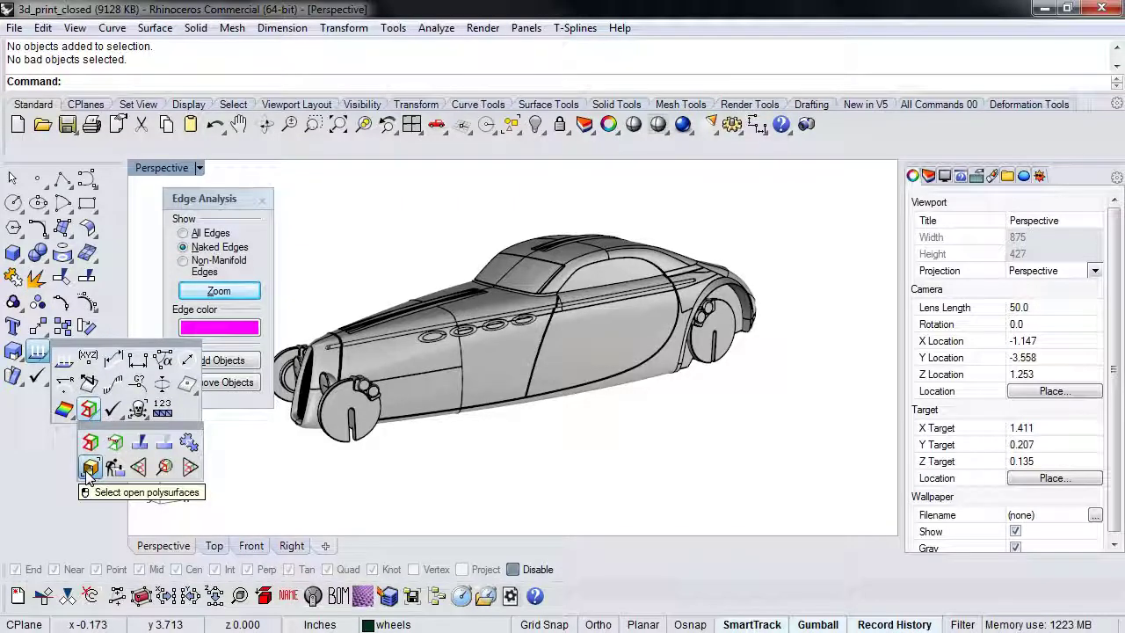
left_click(49, 364)
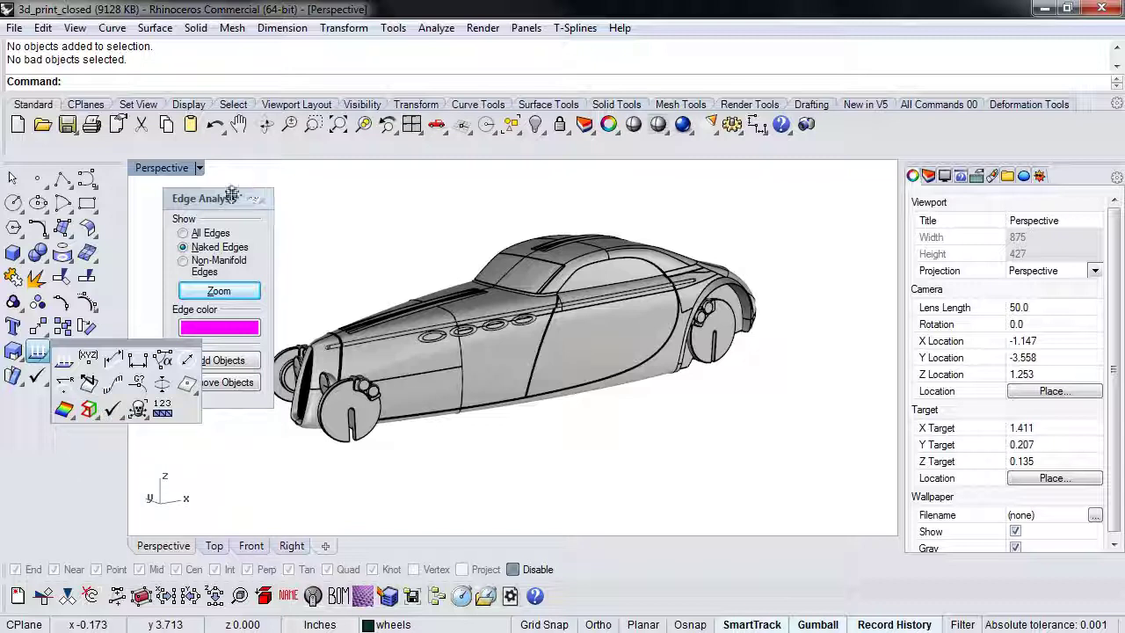
left_click_drag(226, 196, 241, 194)
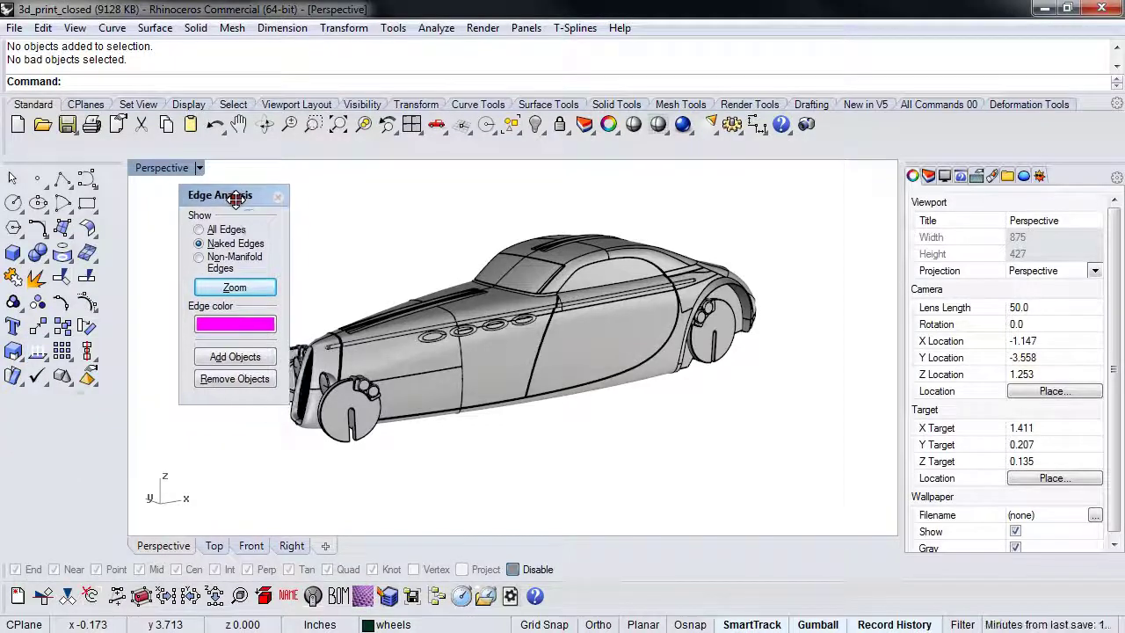
left_click(37, 351)
left_click(95, 419)
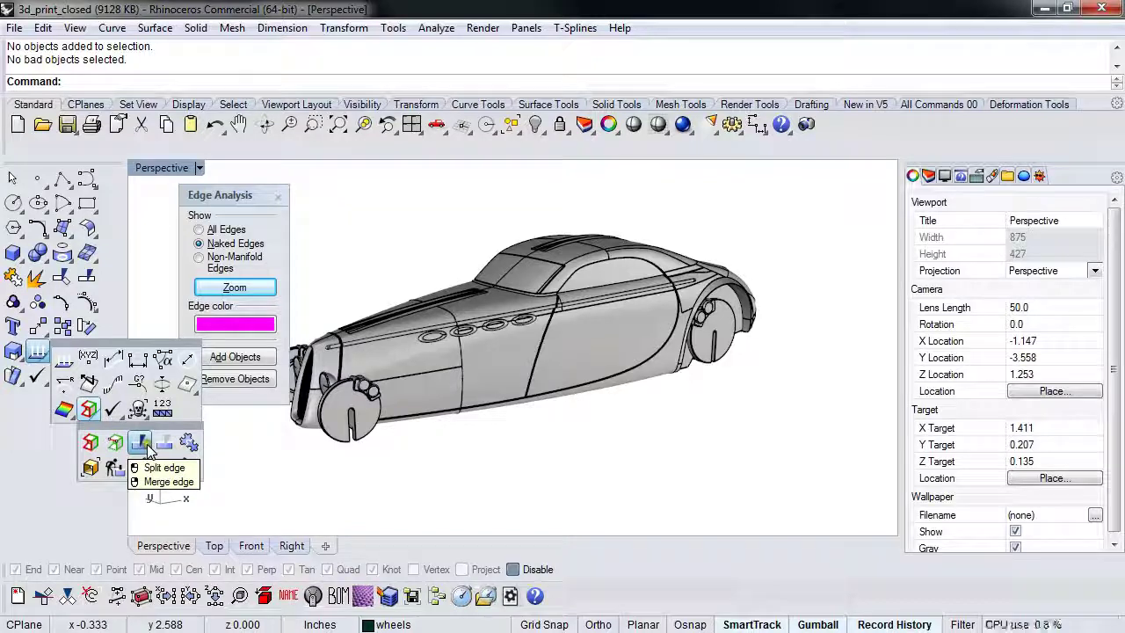
left_click(63, 360)
left_click(38, 355)
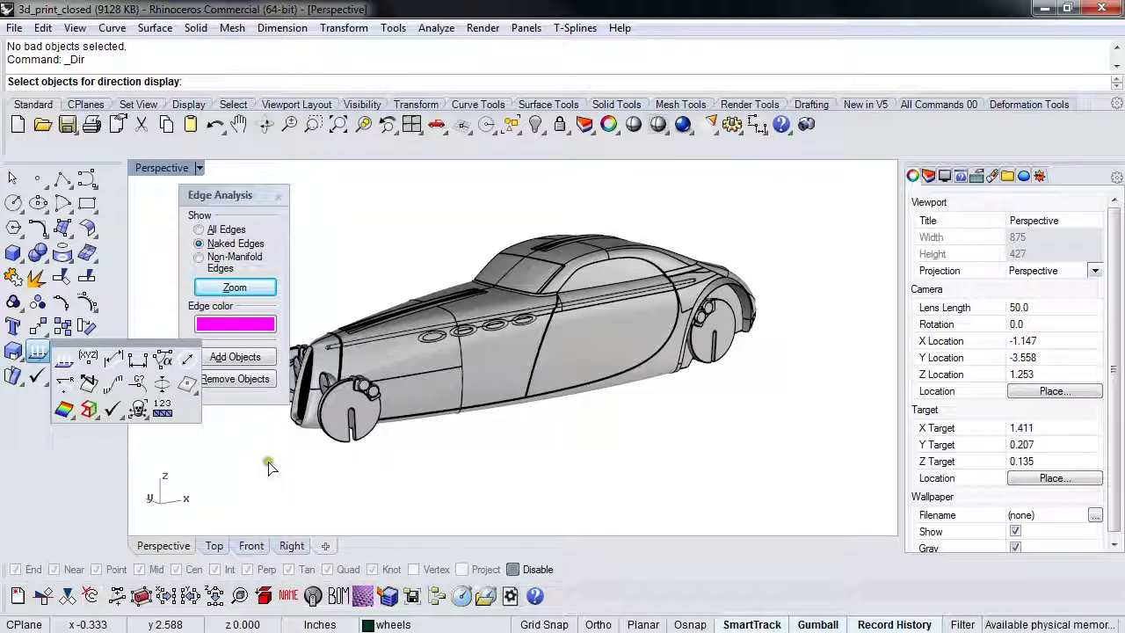
left_click(239, 457)
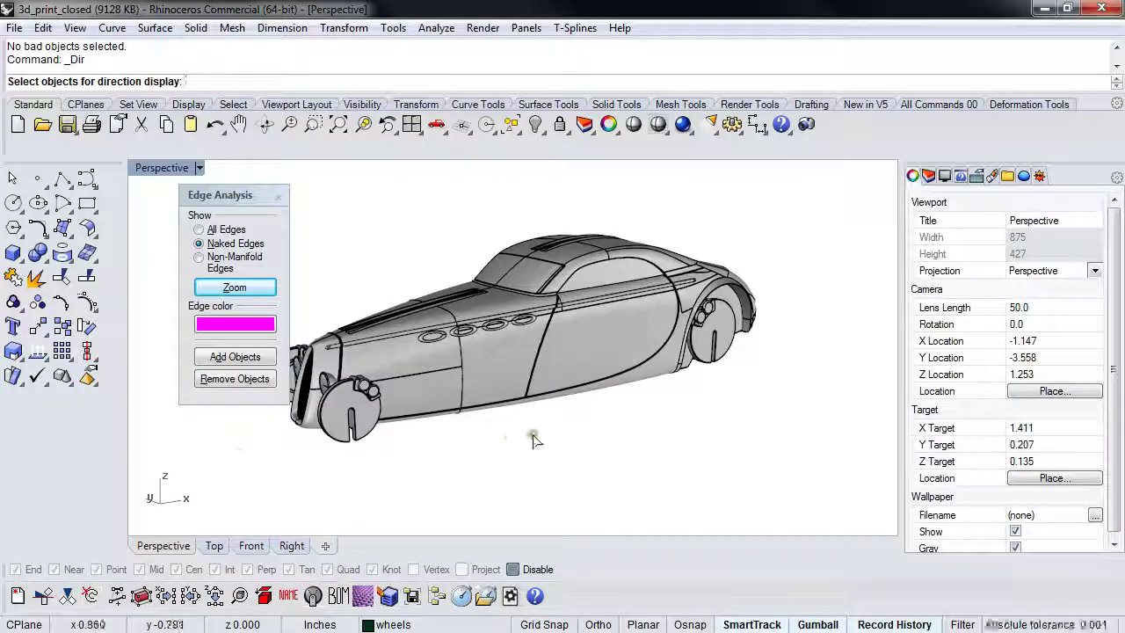
right_click_drag(586, 439, 590, 452)
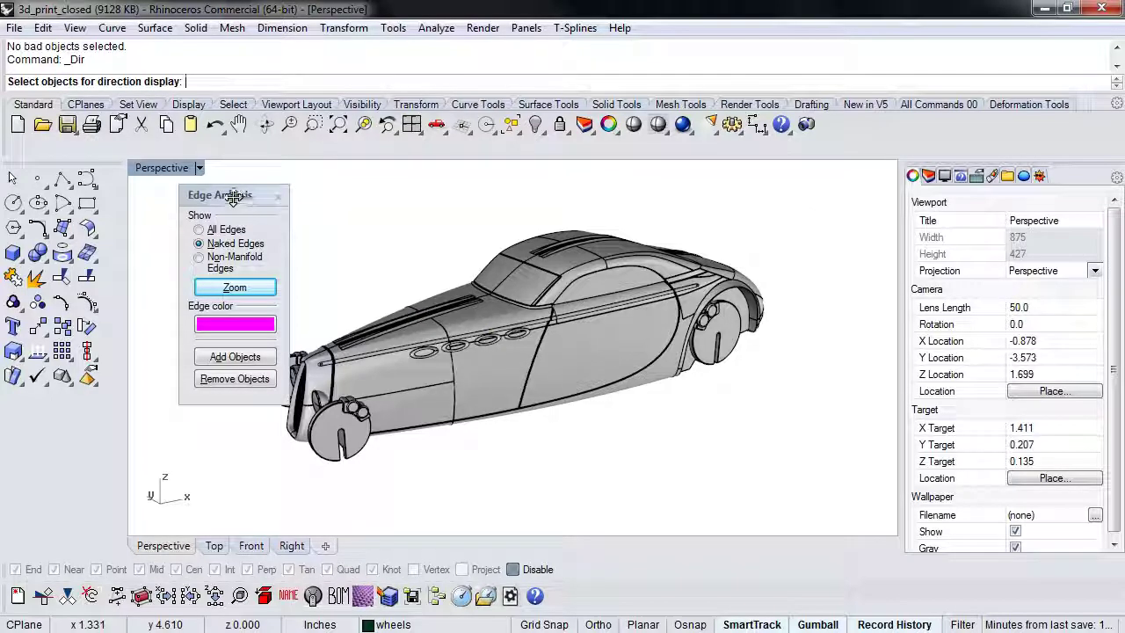
left_click_drag(232, 196, 203, 198)
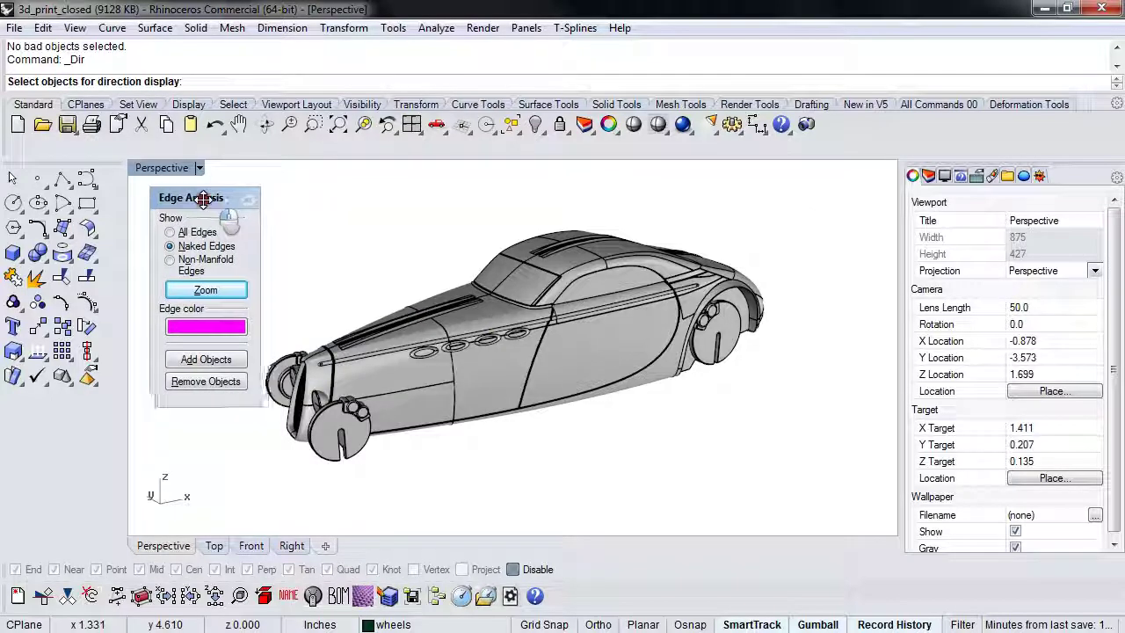
left_click(37, 351)
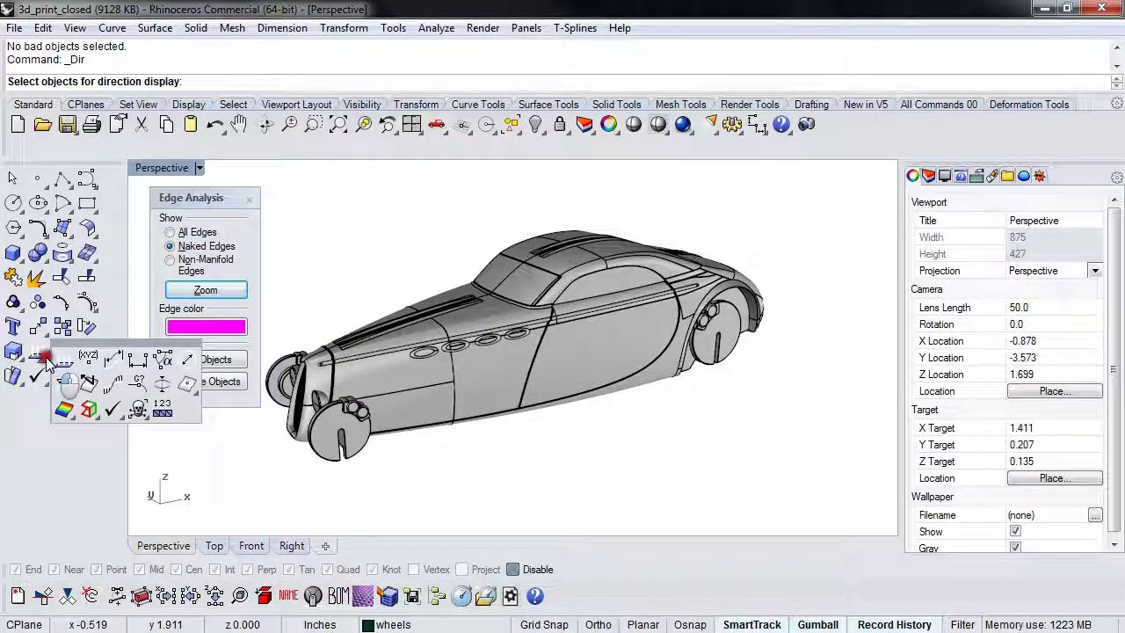
Run ShowEdges on the car: 1979 edges total, none naked or non-manifold
left_click(88, 409)
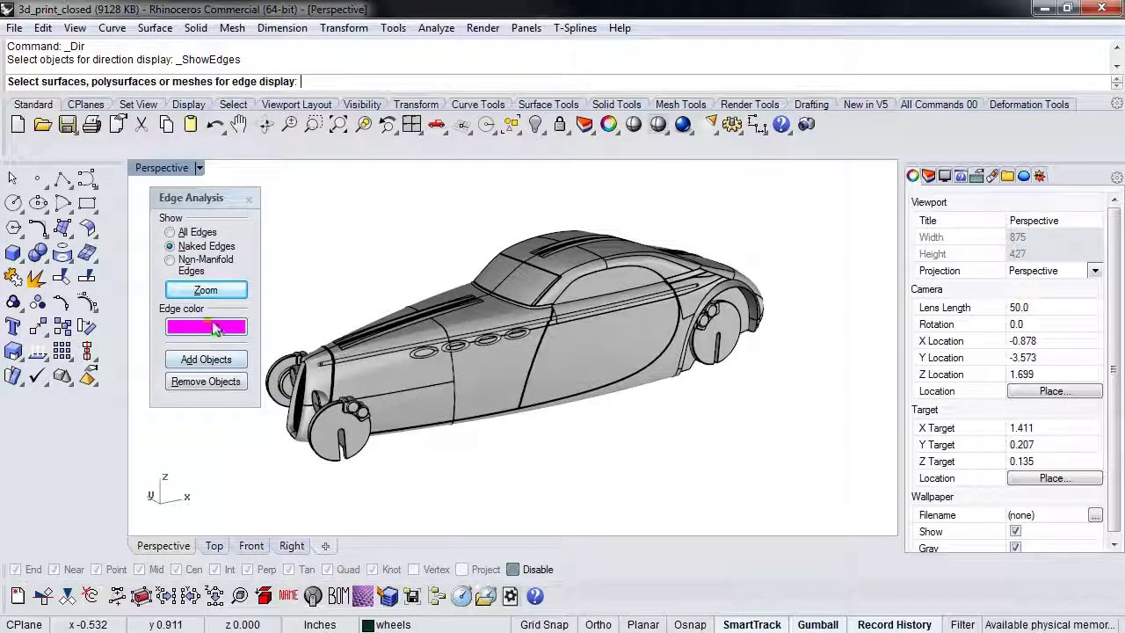
right_click_drag(712, 434, 510, 469)
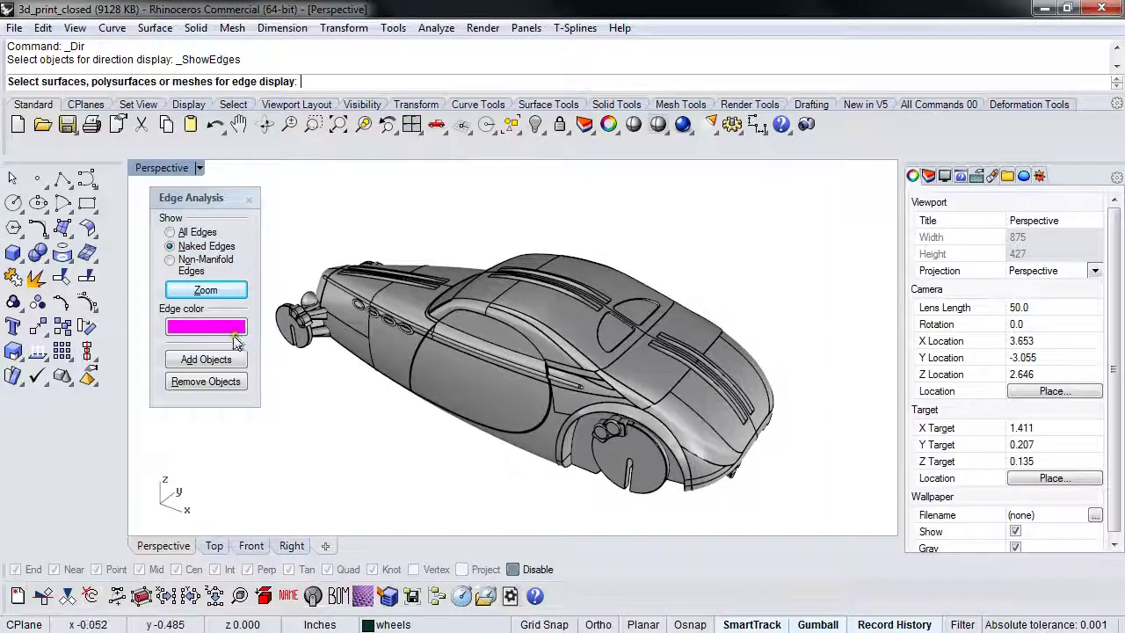
left_click(535, 370)
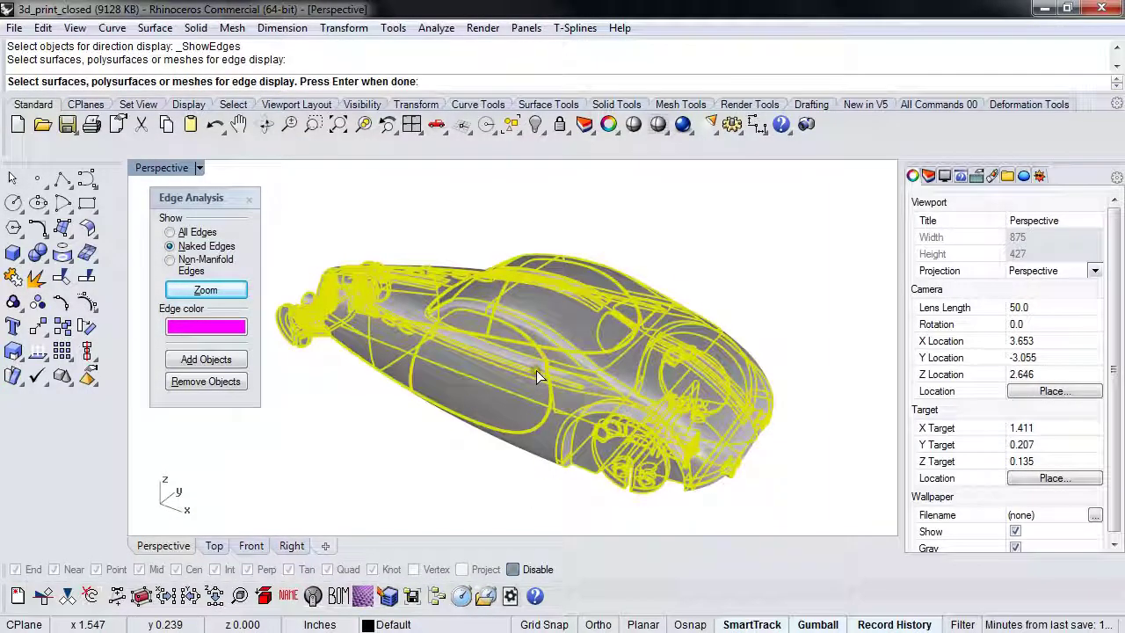
left_click(220, 369)
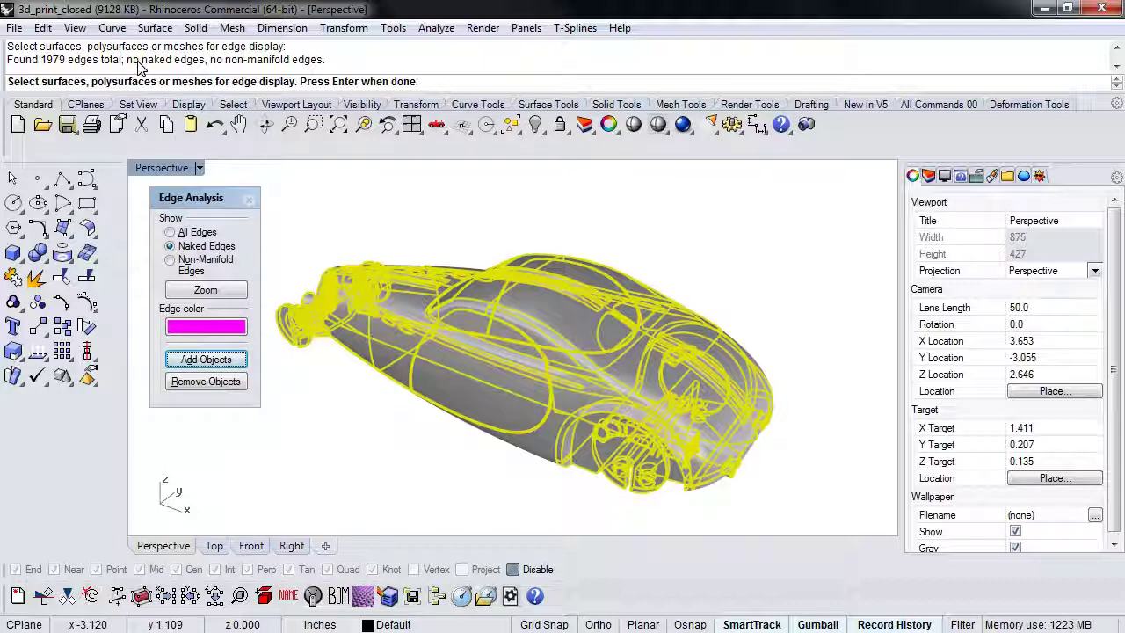
left_click(214, 440)
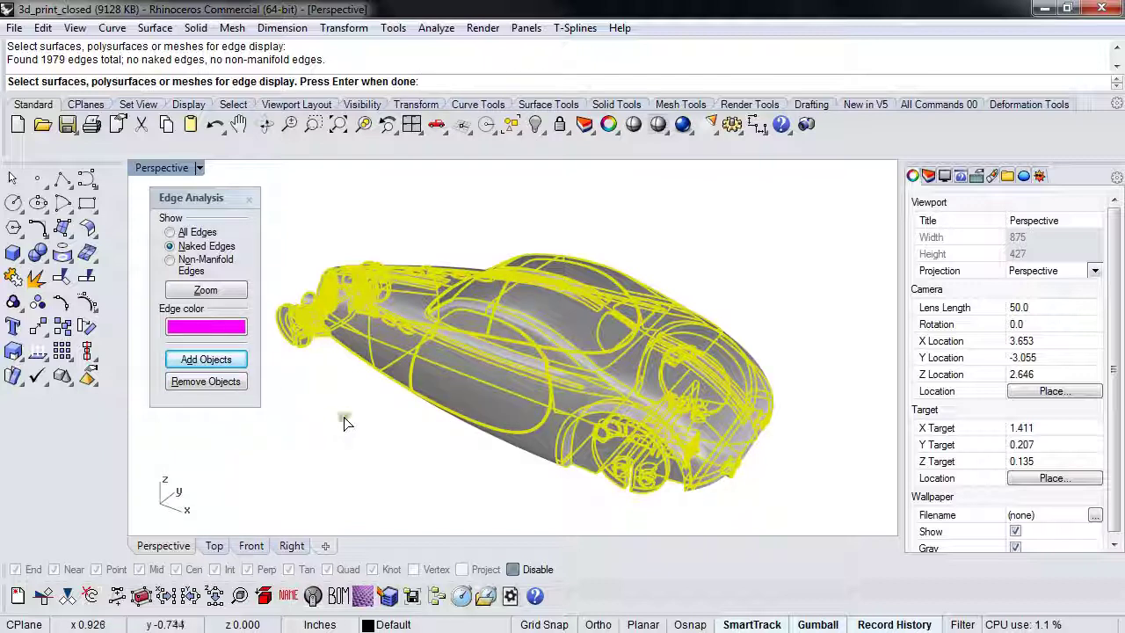
key("Return")
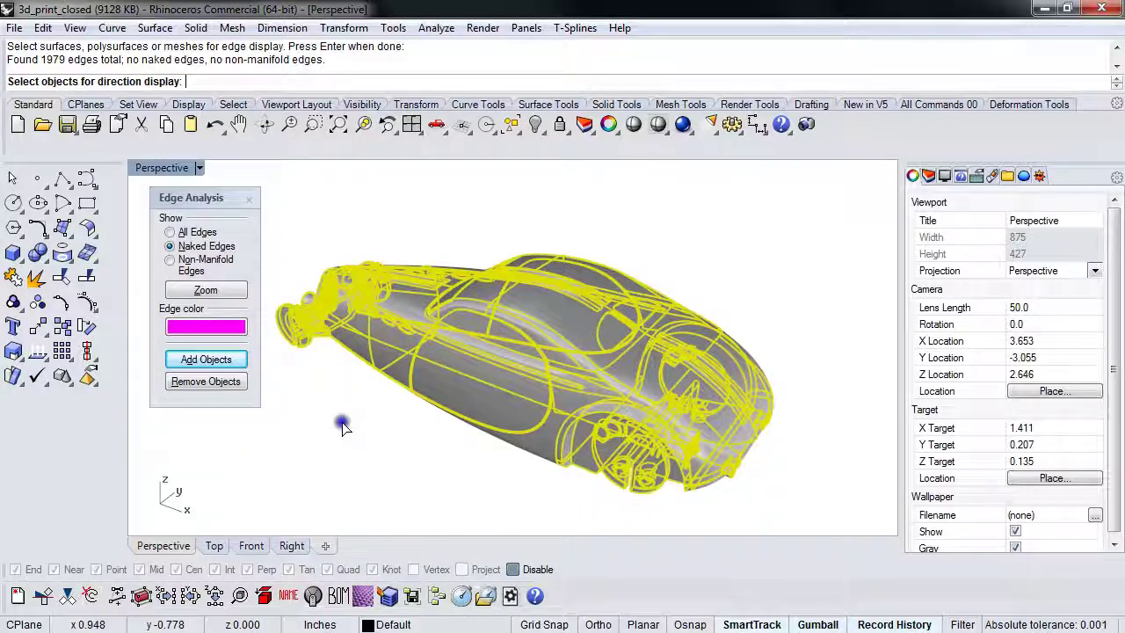
key("Escape")
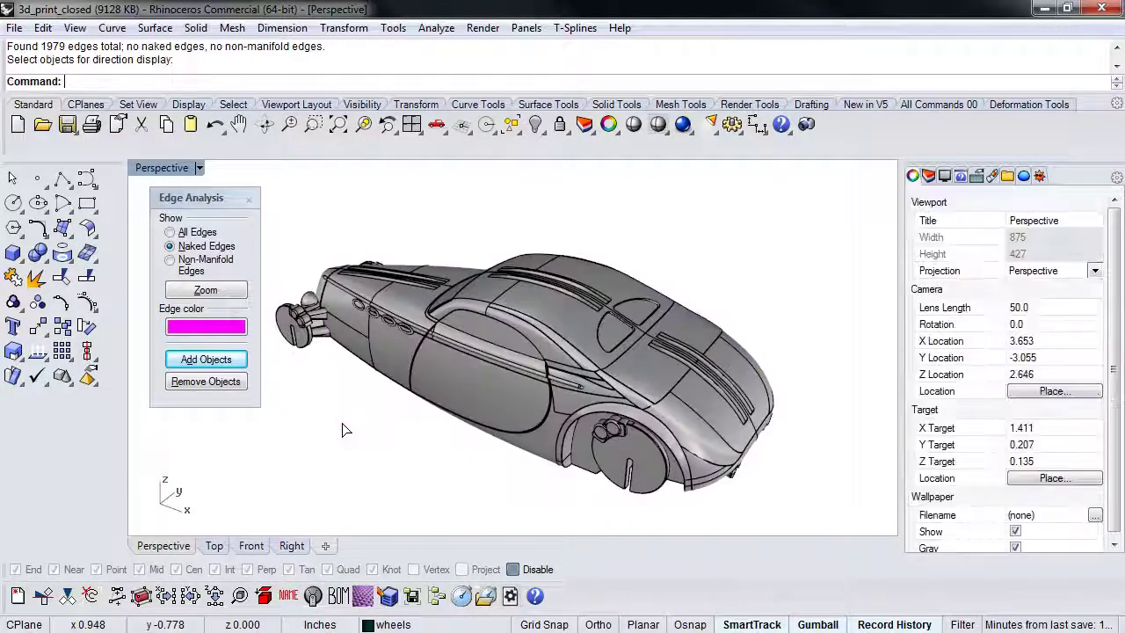
right_click_drag(342, 422, 380, 415)
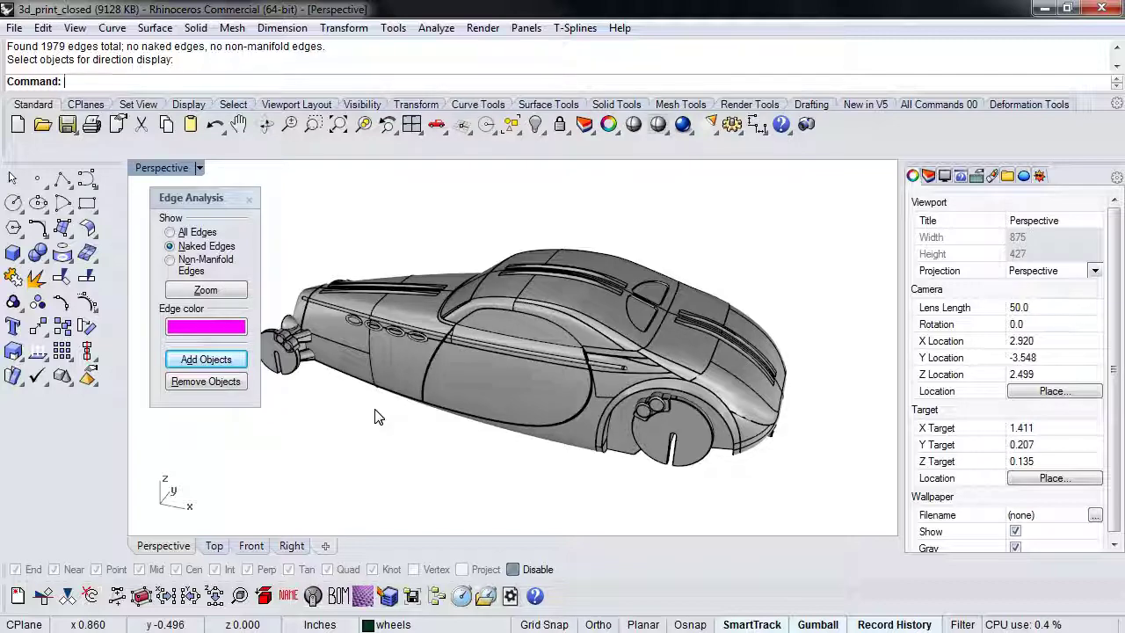
right_click_drag(375, 414, 395, 397)
Create a linear array of 30 test copies of the car
left_click(395, 398)
right_click_drag(532, 400, 501, 369)
type("Z")
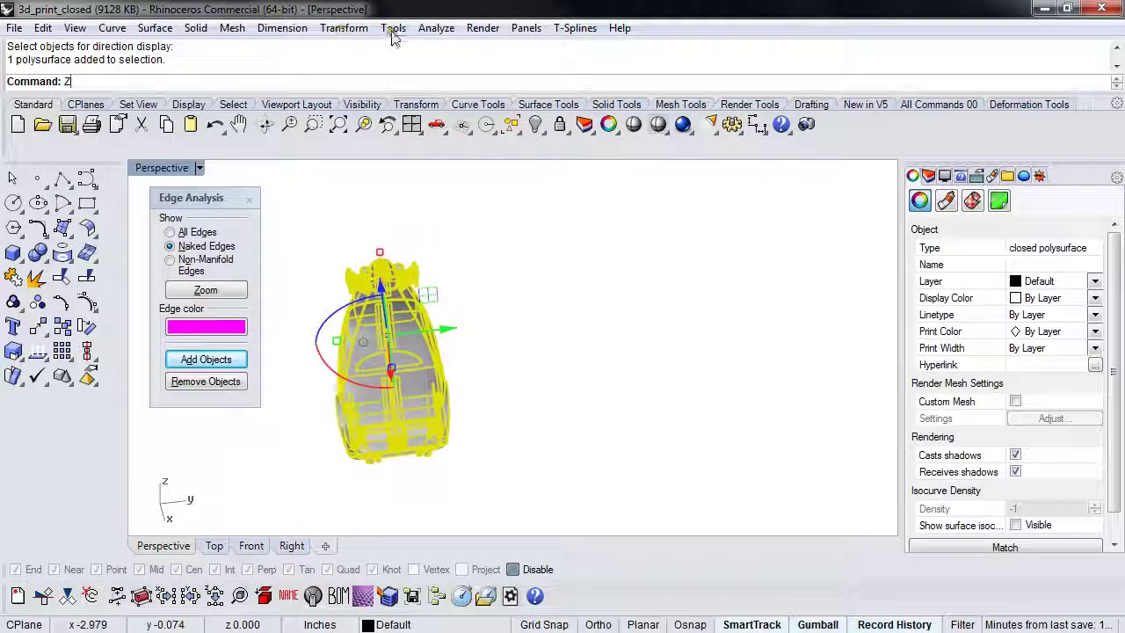
left_click(433, 29)
mouse_move(413, 117)
mouse_move(347, 29)
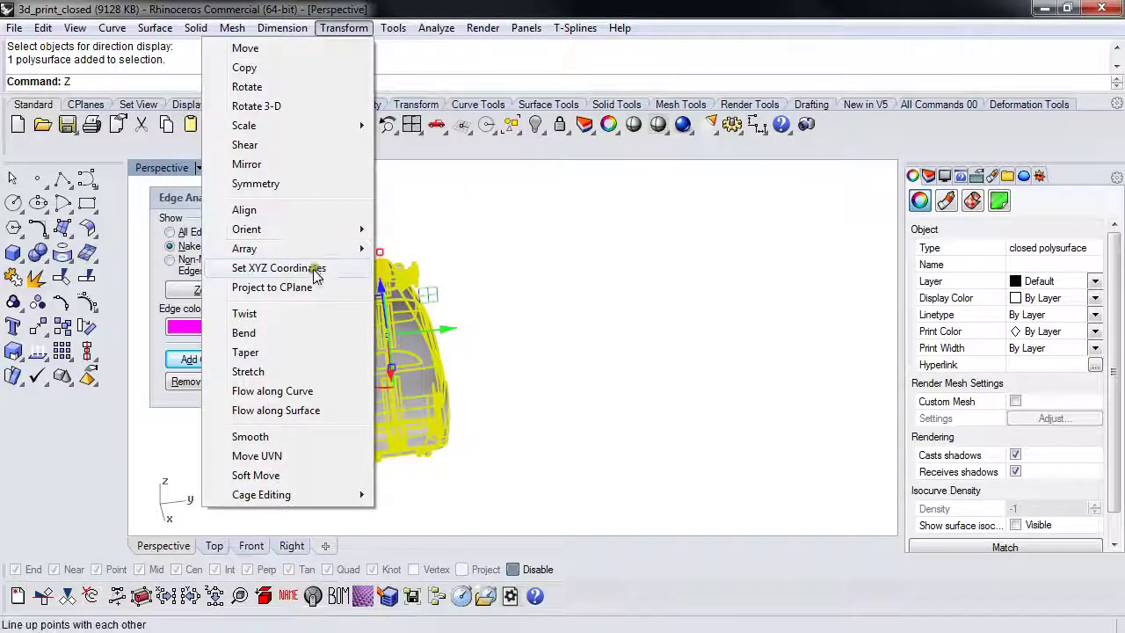
mouse_move(346, 251)
left_click(138, 287)
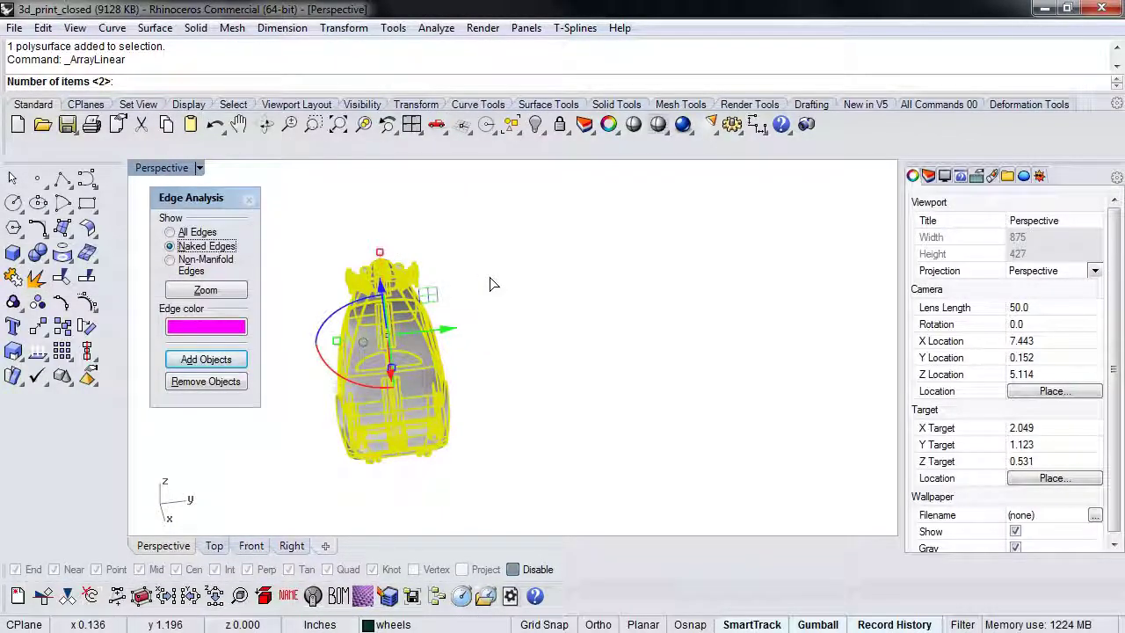
type("30")
key("Return")
left_click(366, 386)
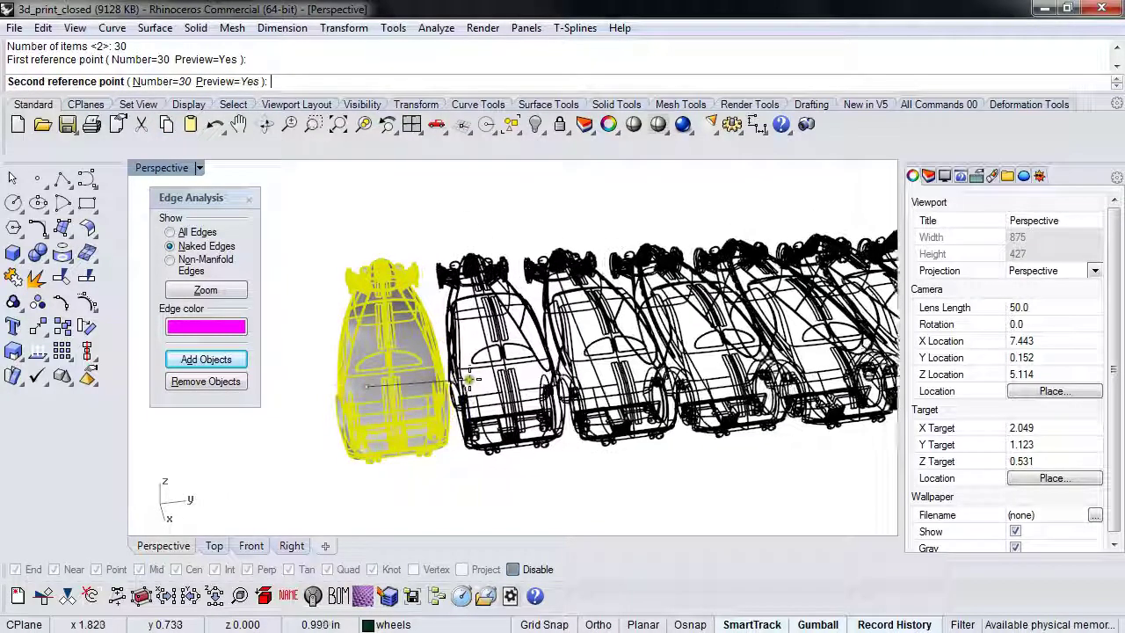
left_click(504, 427)
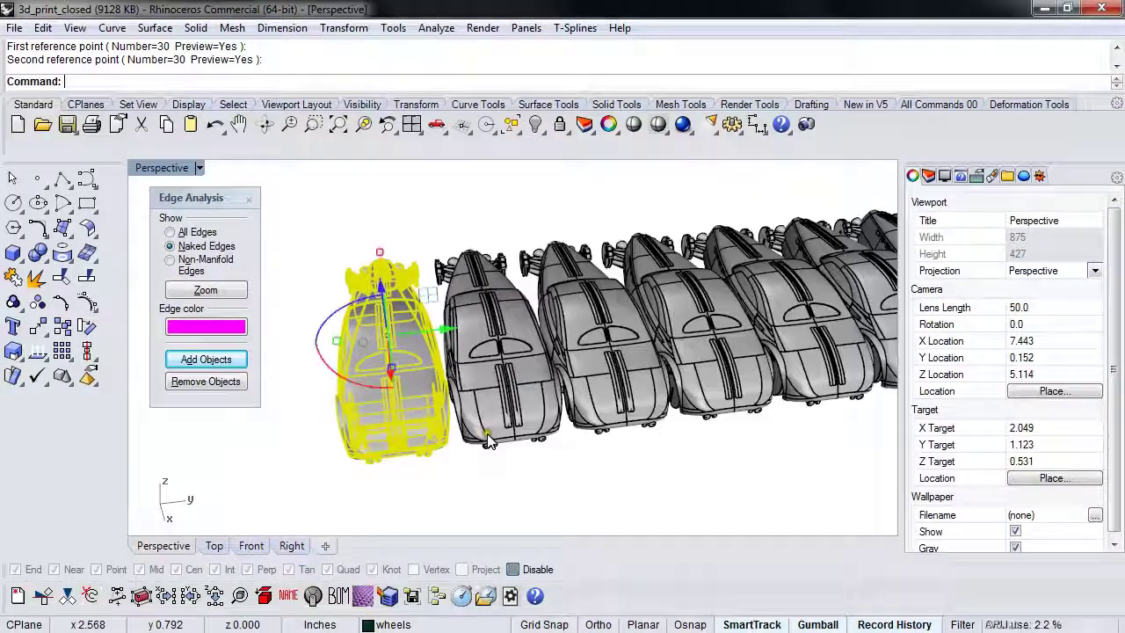
right_click_drag(475, 487, 563, 469)
key("Escape")
Extract the slim door-handle surface from one of the cars with ExtractSrf
middle_click(563, 470)
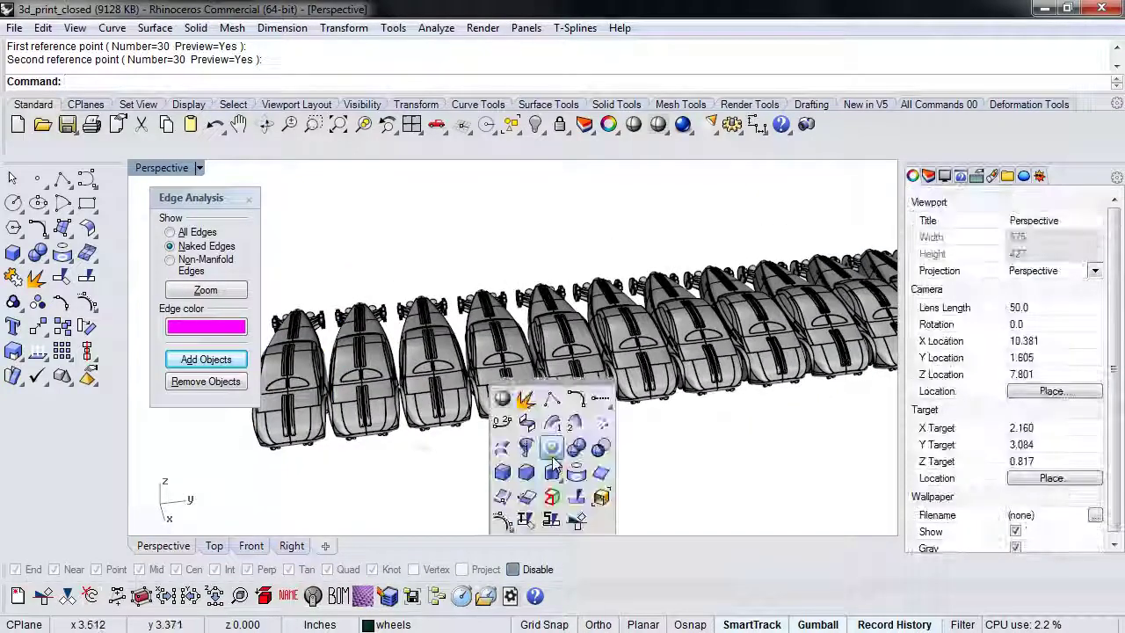
left_click(527, 401)
scroll(637, 431, "up", 10)
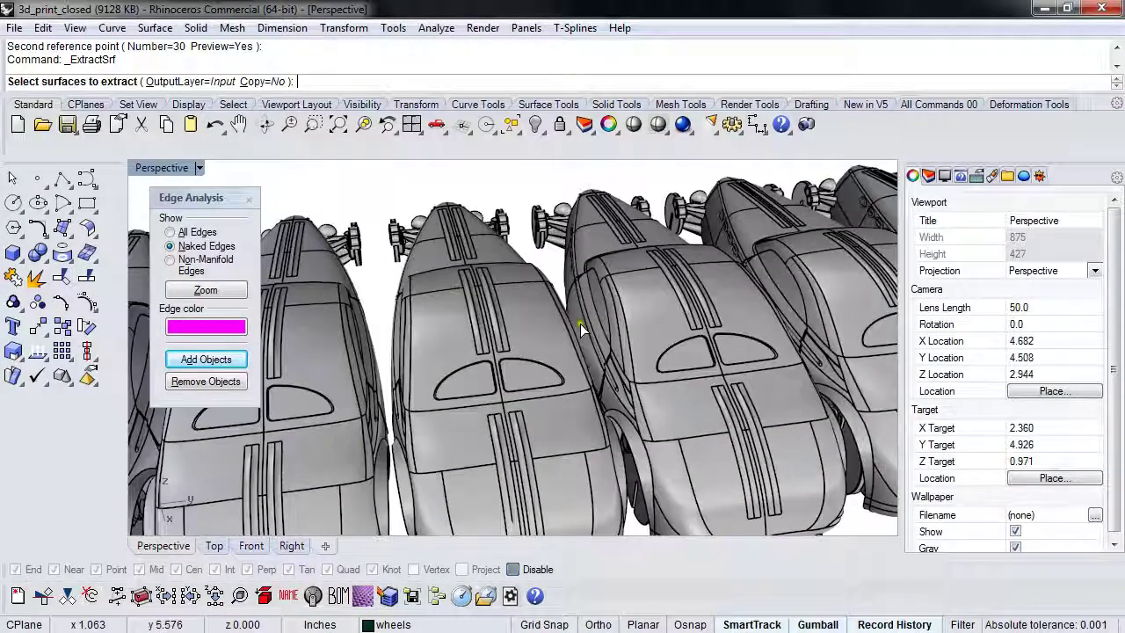
scroll(639, 436, "up", 8)
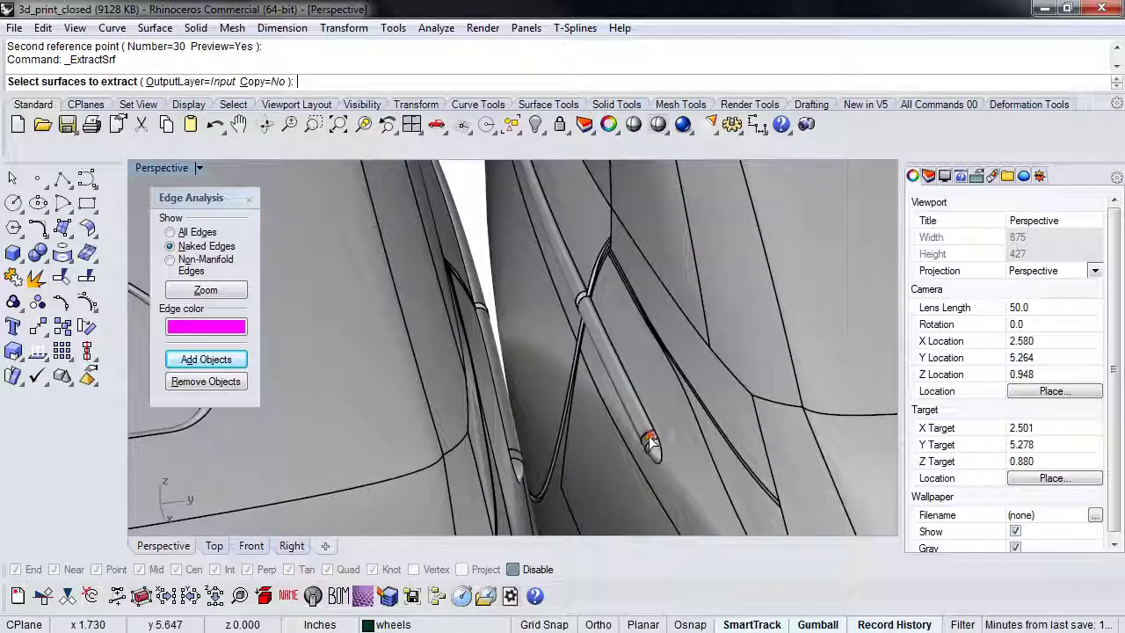
left_click(648, 439)
key("Return")
scroll(648, 442, "down", 8)
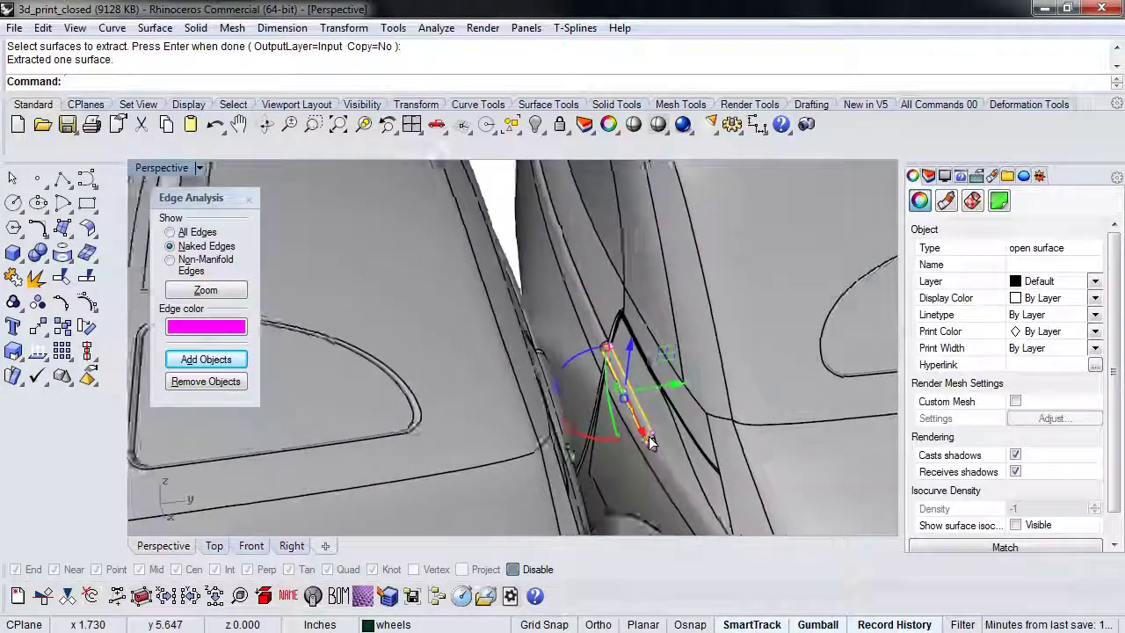
scroll(648, 442, "down", 6)
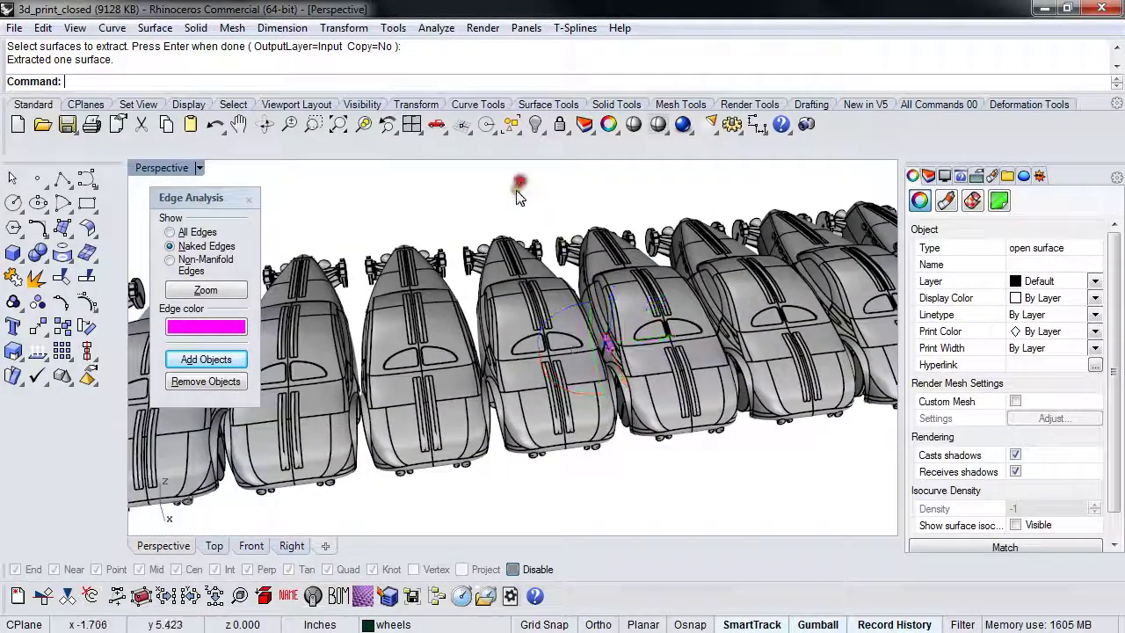
Add a window-selected car to Edge Analysis: 57391 edges, none naked or non-manifold
left_click(517, 192)
left_click_drag(510, 517, 777, 176)
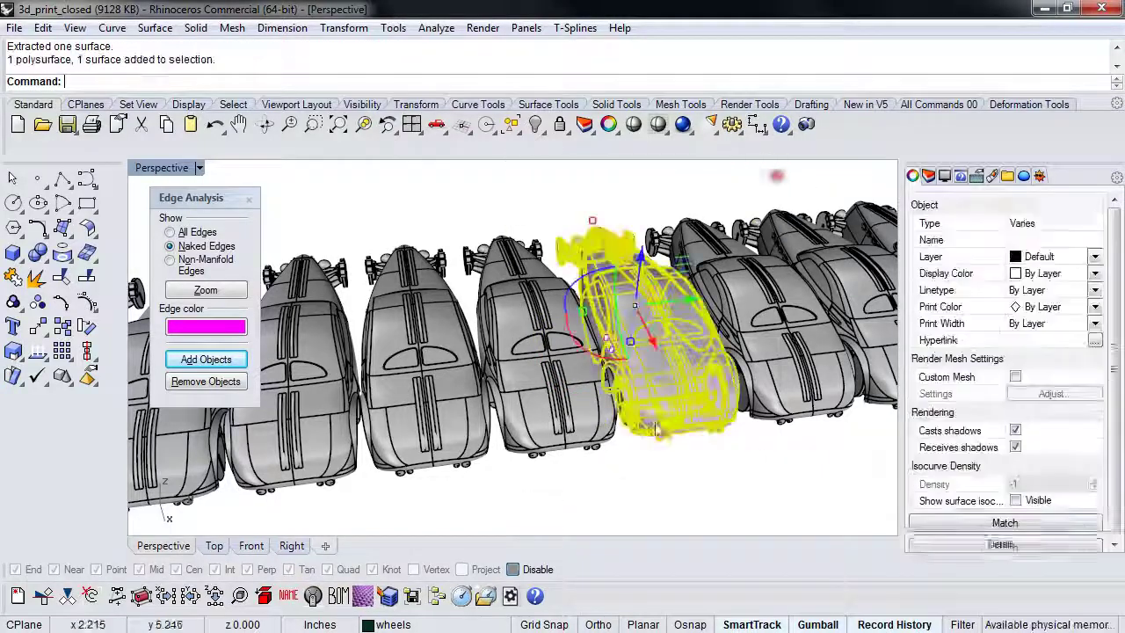
left_click(224, 362)
left_click(632, 477)
scroll(620, 461, "down", 8)
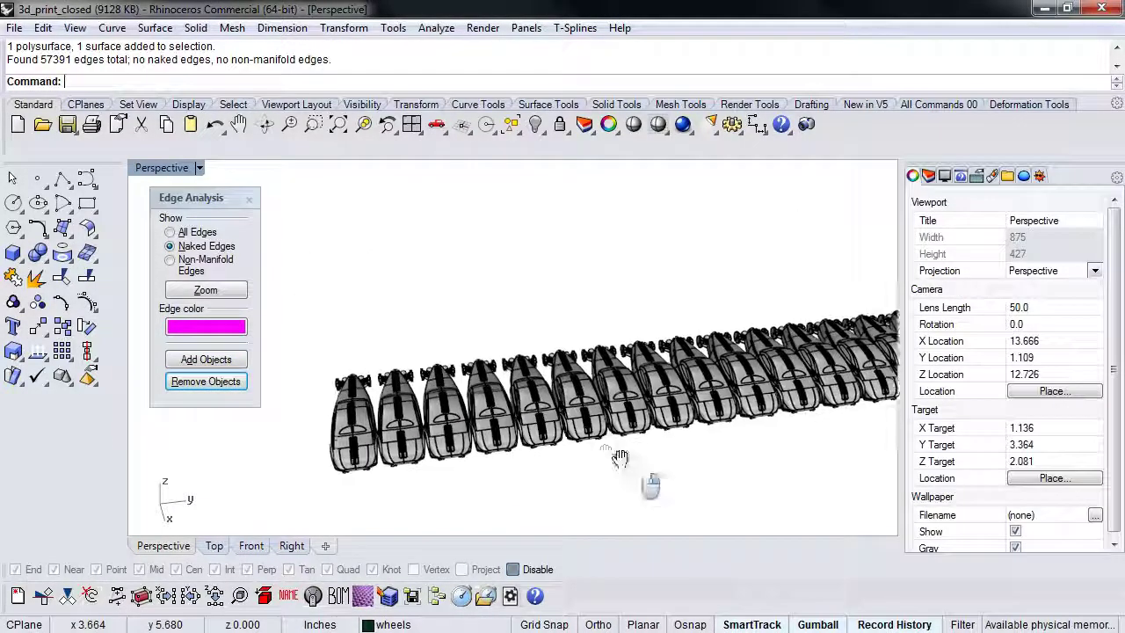
scroll(592, 447, "down", 5)
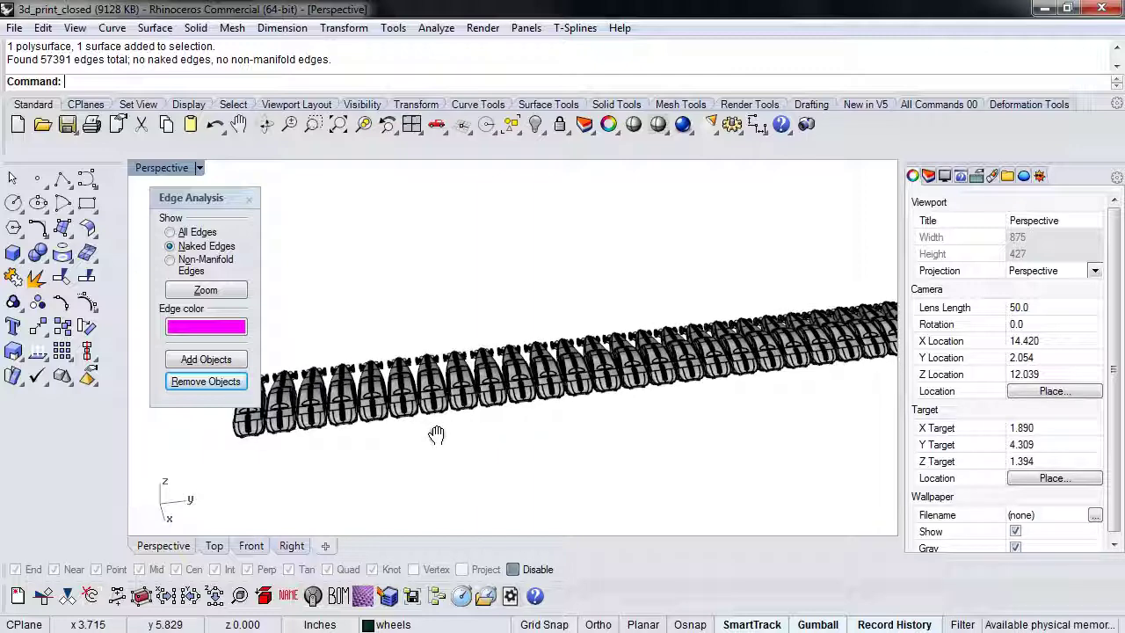
scroll(413, 441, "down", 3)
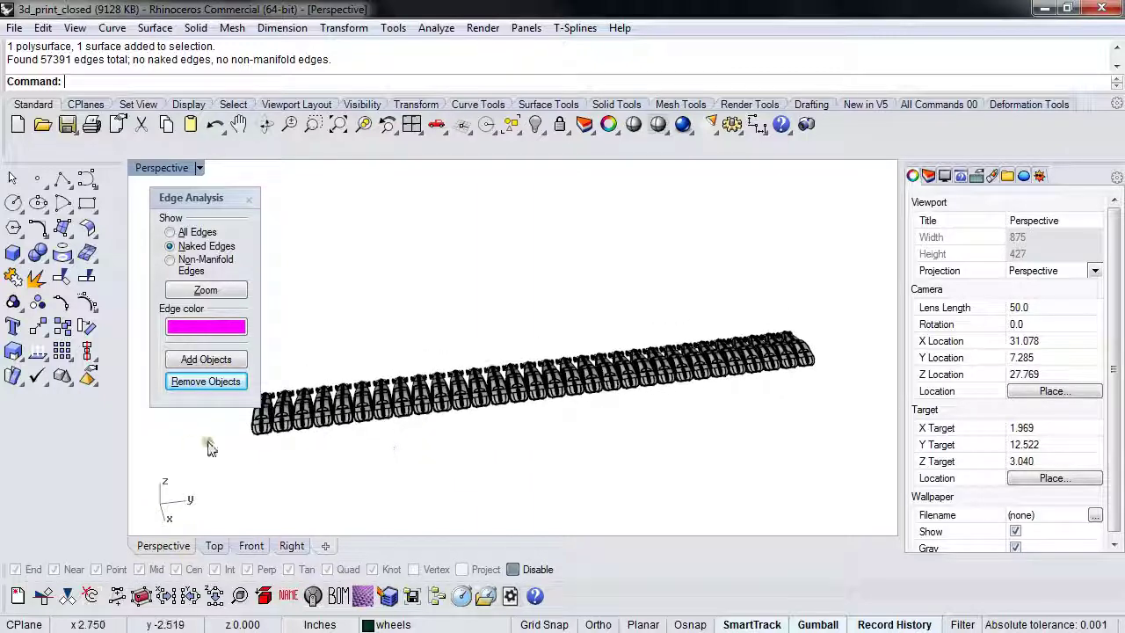
Run SelOpenPolySrf to find the open car and hide the other 29 cars
left_click(44, 360)
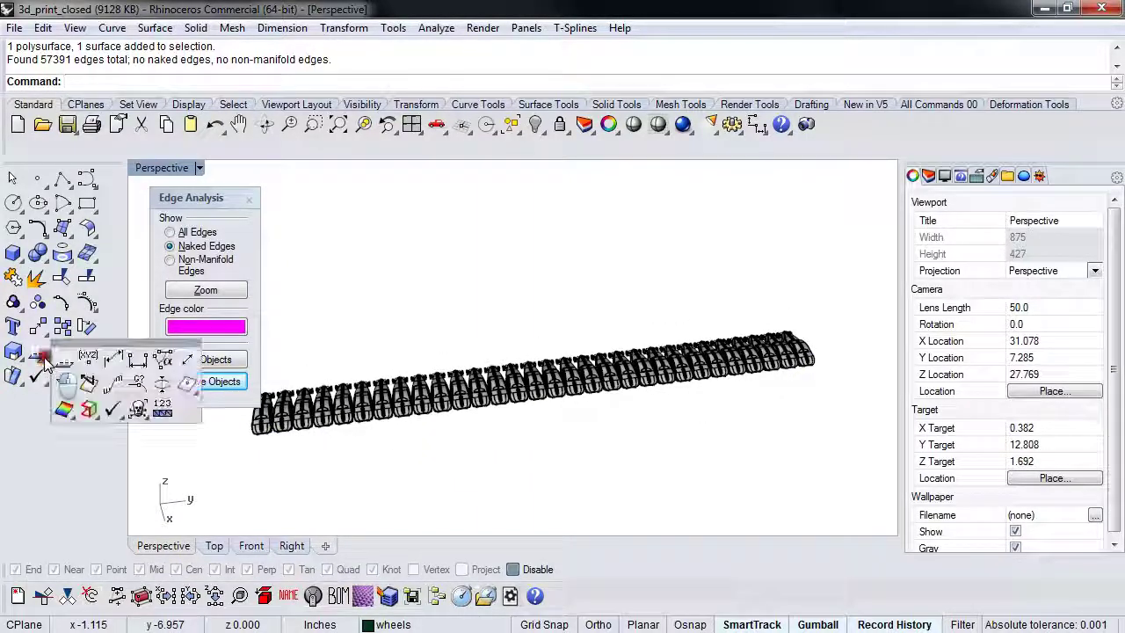
left_click(88, 409)
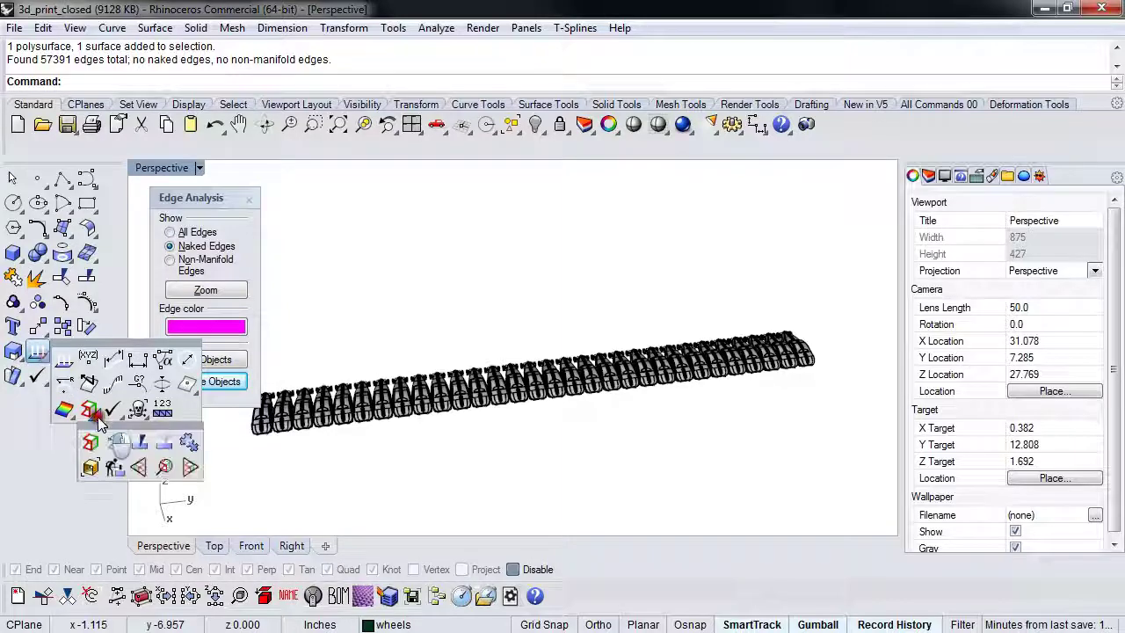
left_click(89, 467)
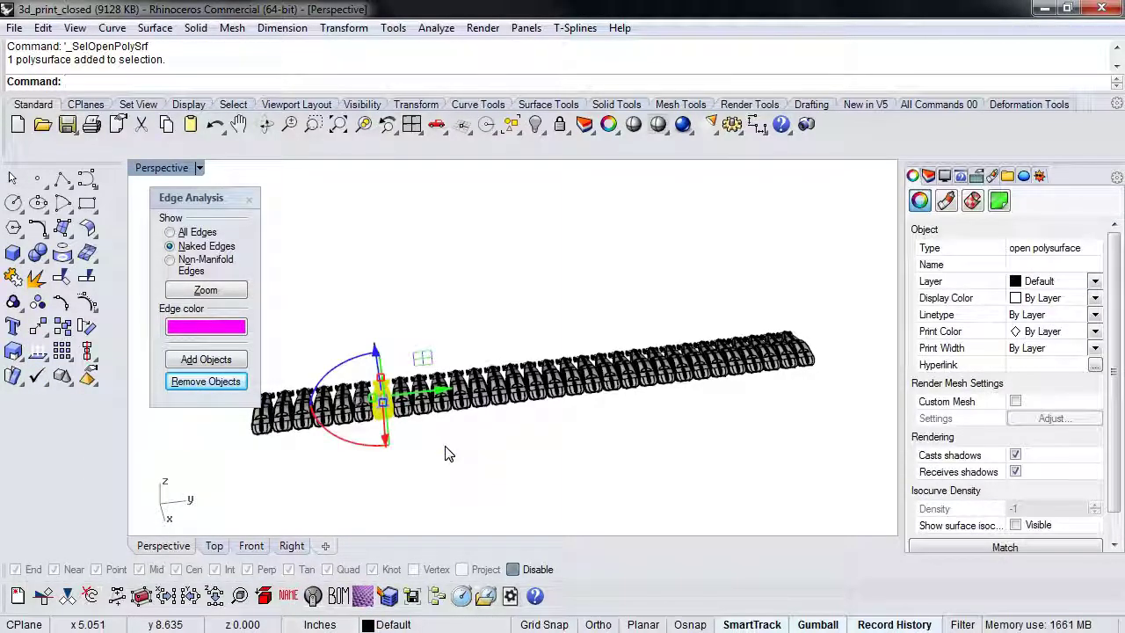
right_click_drag(352, 445, 475, 459)
scroll(415, 470, "up", 5)
left_click(512, 469)
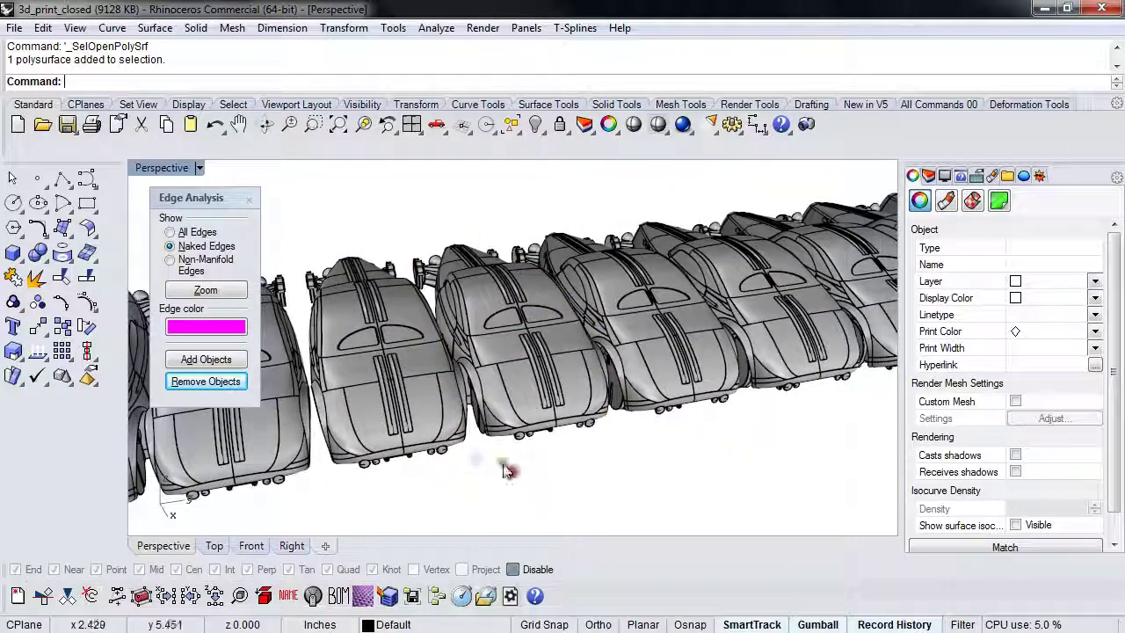
left_click_drag(343, 193, 660, 502)
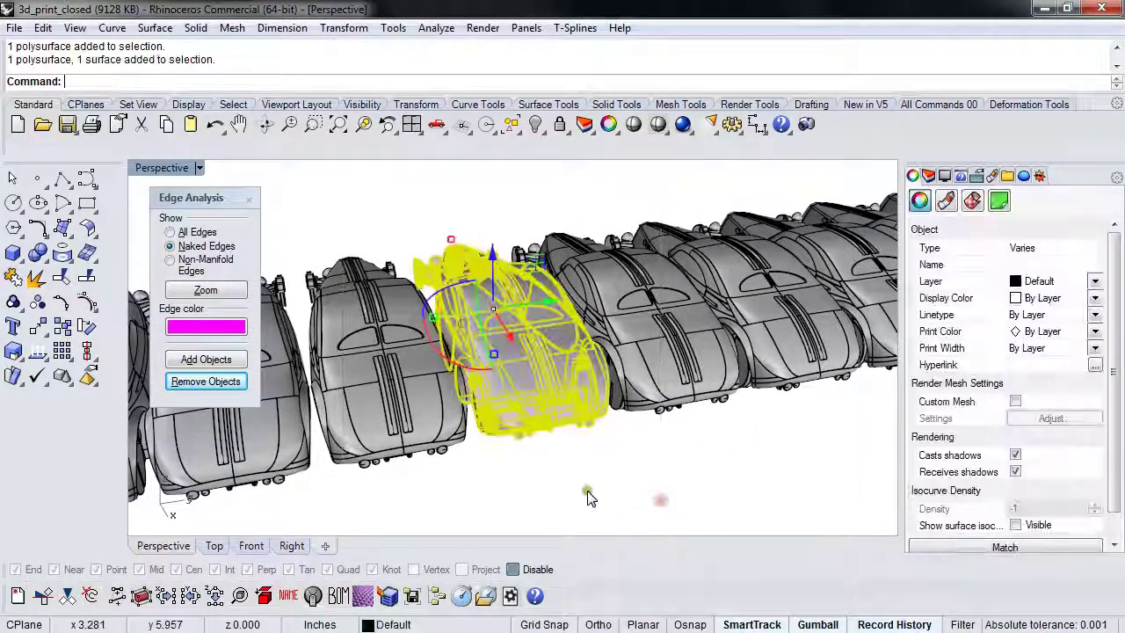
key("ctrl+i")
key("ctrl+h")
Show the remaining car's naked edges and zoom to the gap at the door handle
right_click_drag(563, 480, 513, 401)
left_click_drag(297, 227, 756, 496)
left_click(201, 361)
left_click(389, 401)
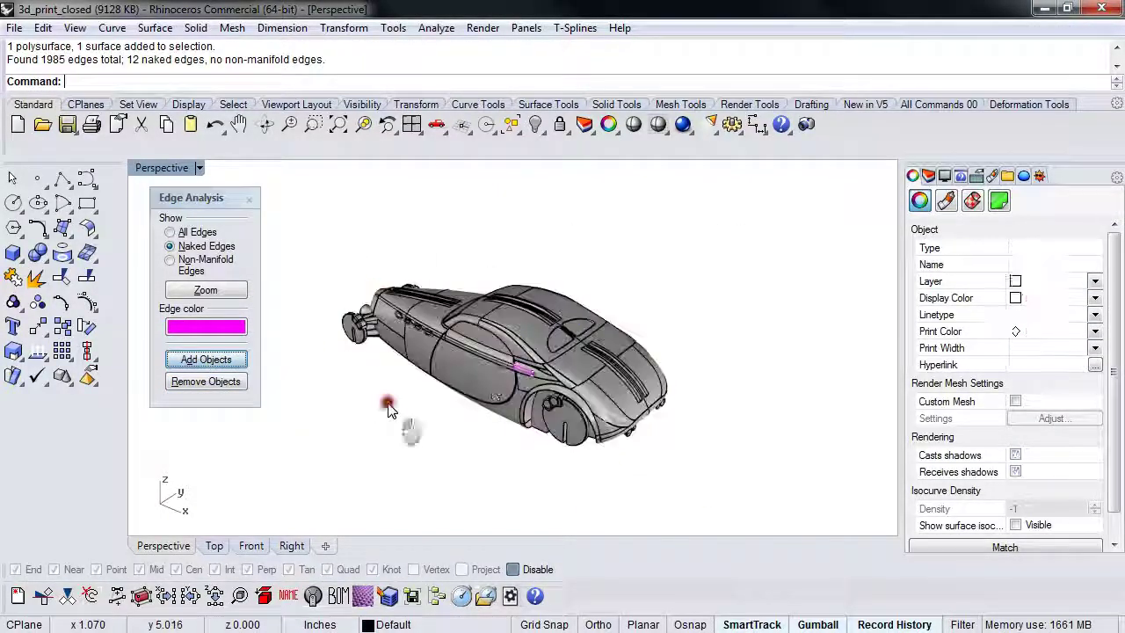
left_click(205, 290)
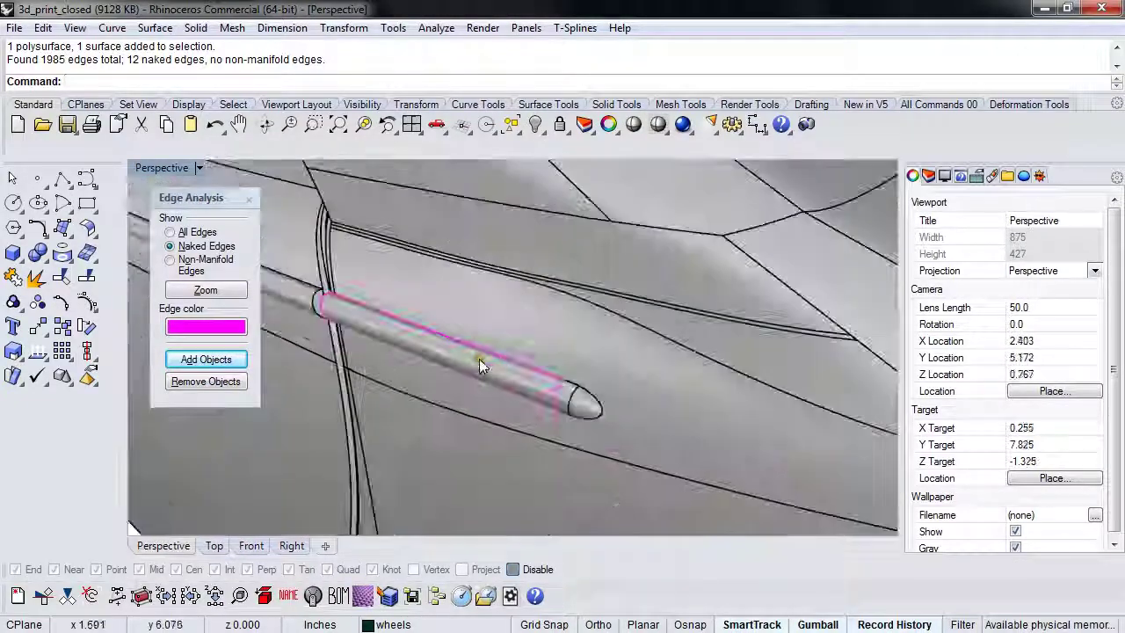
Select the door-handle surface and car body and join them into one closed polysurface
left_click(479, 359)
left_click(547, 336, "shift")
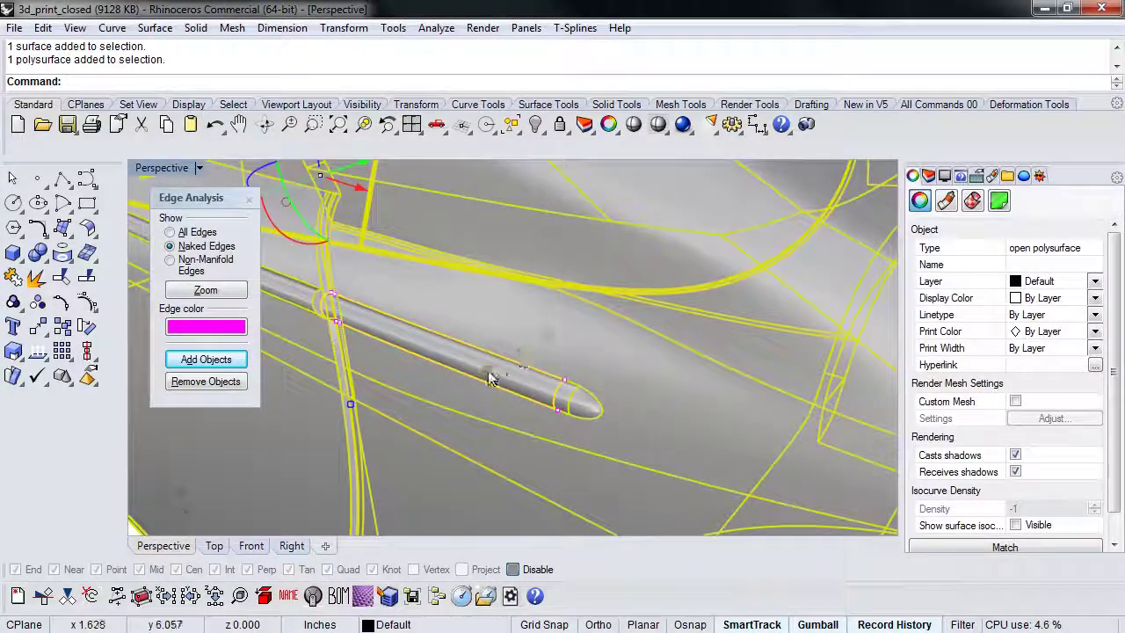
left_click(543, 345, "ctrl")
left_click(532, 371, "shift")
key("ctrl+j")
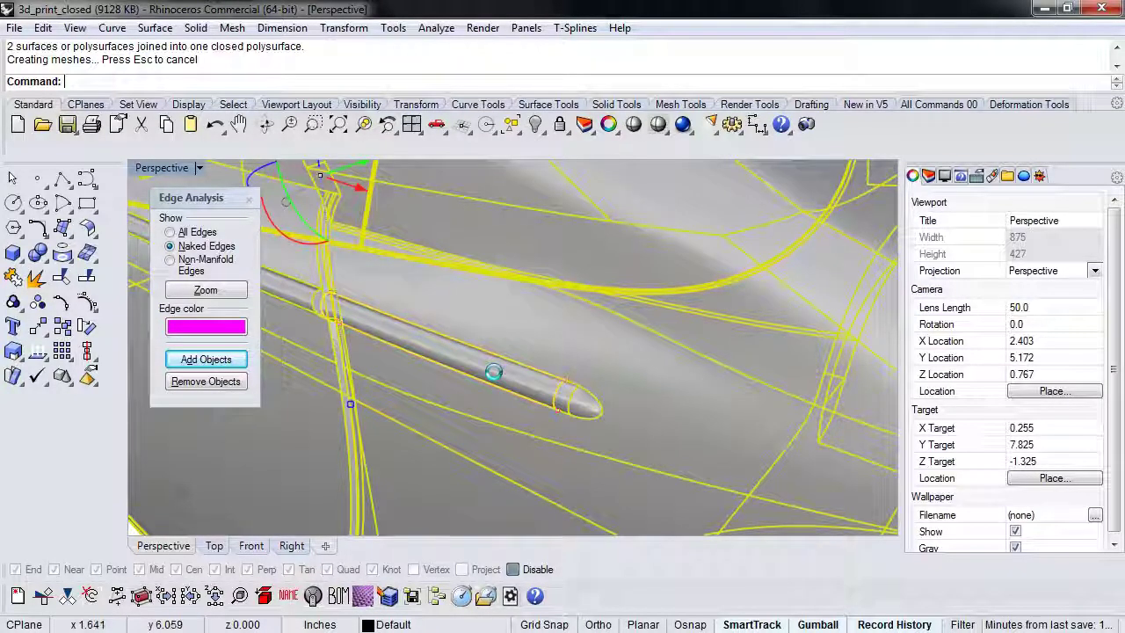
Confirm the joined car has no naked edges and no open polysurfaces
scroll(493, 372, "down", 10)
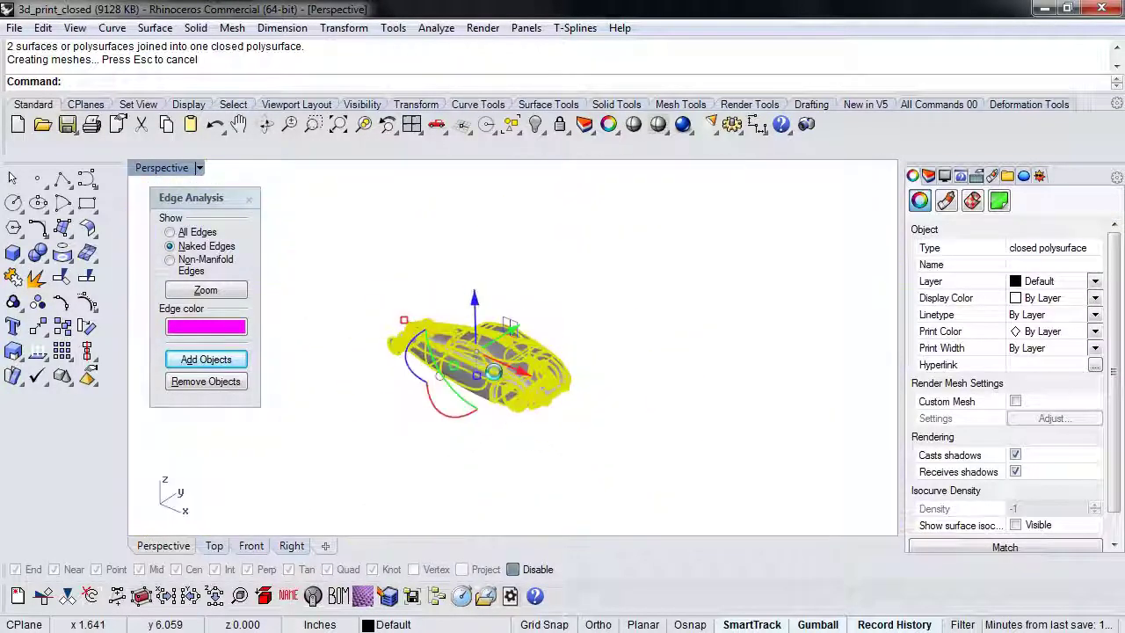
left_click(206, 358)
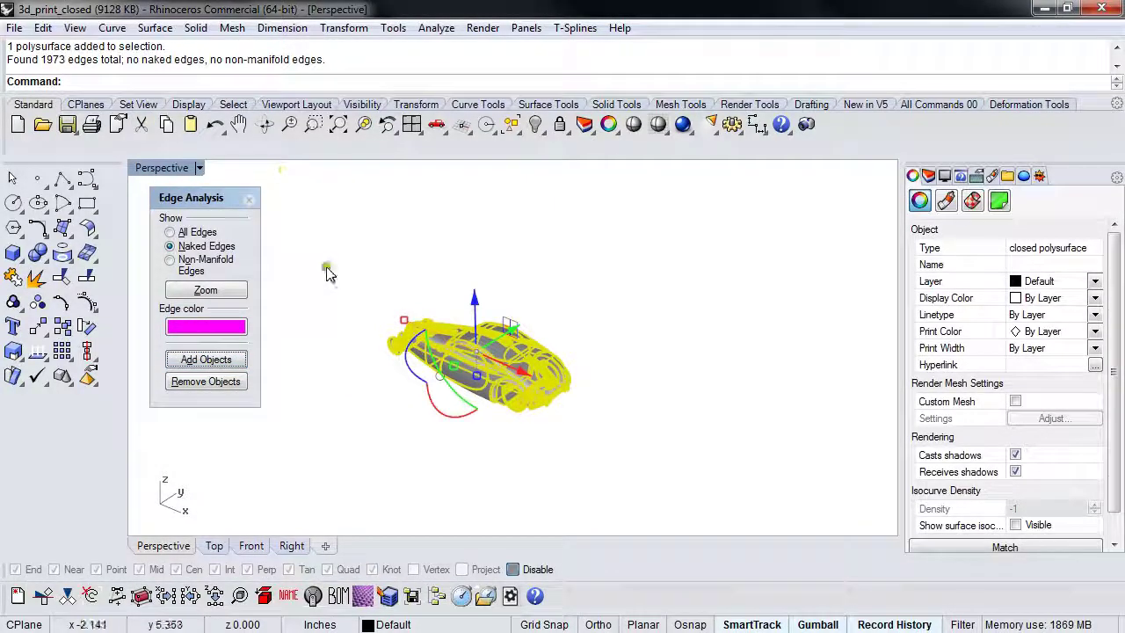
left_click(346, 301)
middle_click(316, 359)
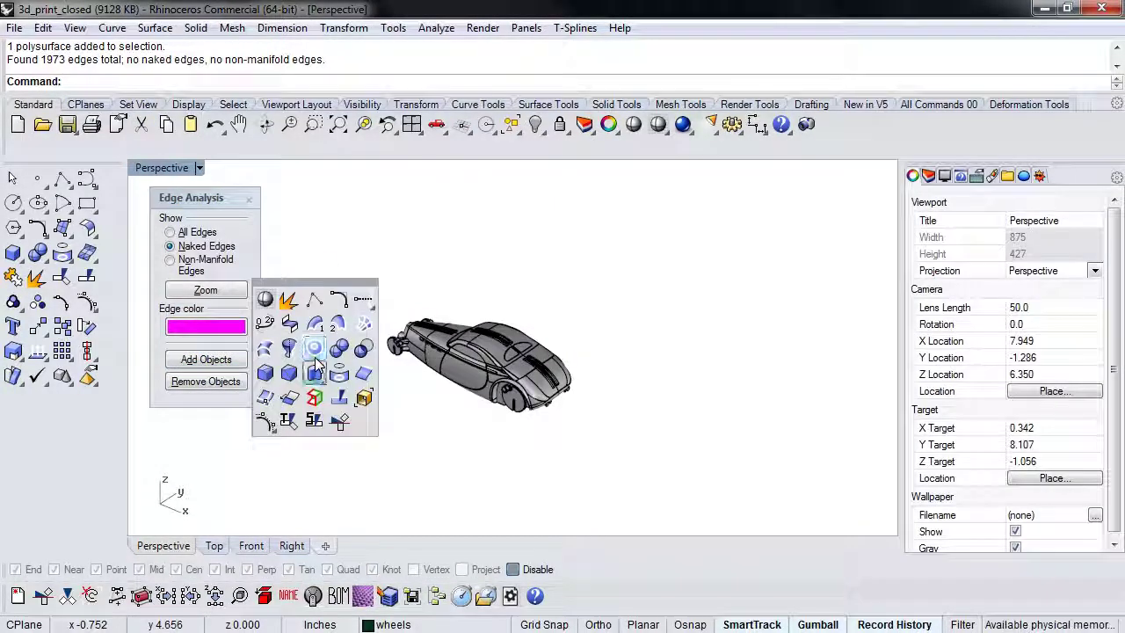
left_click(364, 399)
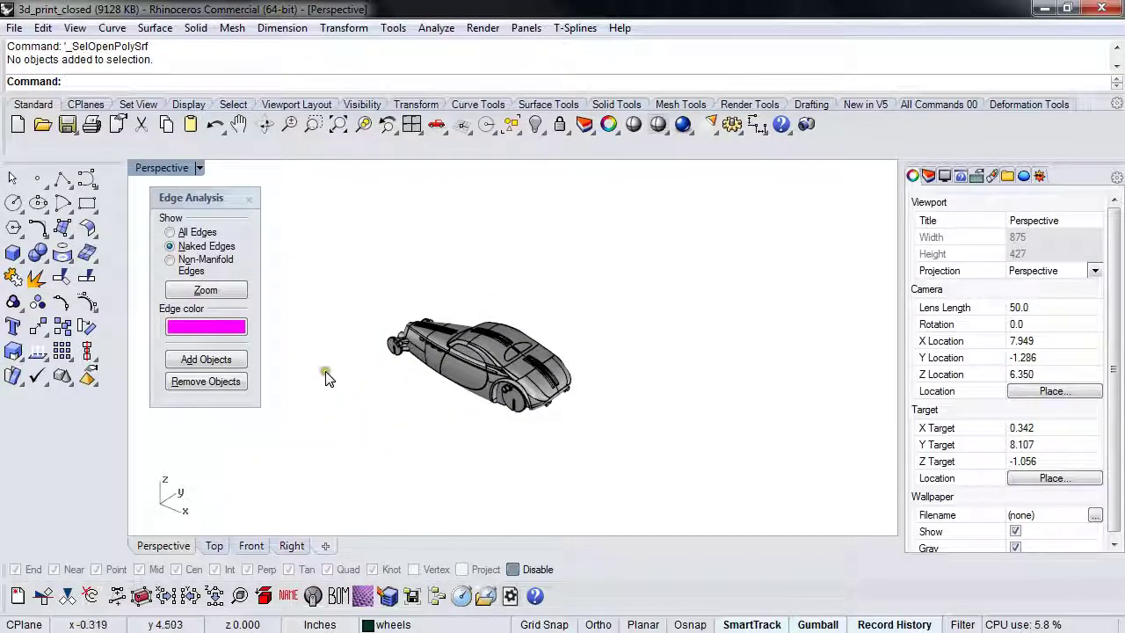
Unhide the 29 cars and run SelOpenPolySrf across the whole row, finding none open
key("ctrl+alt+h")
scroll(523, 415, "down", 2)
scroll(509, 391, "down", 3)
middle_click(431, 284)
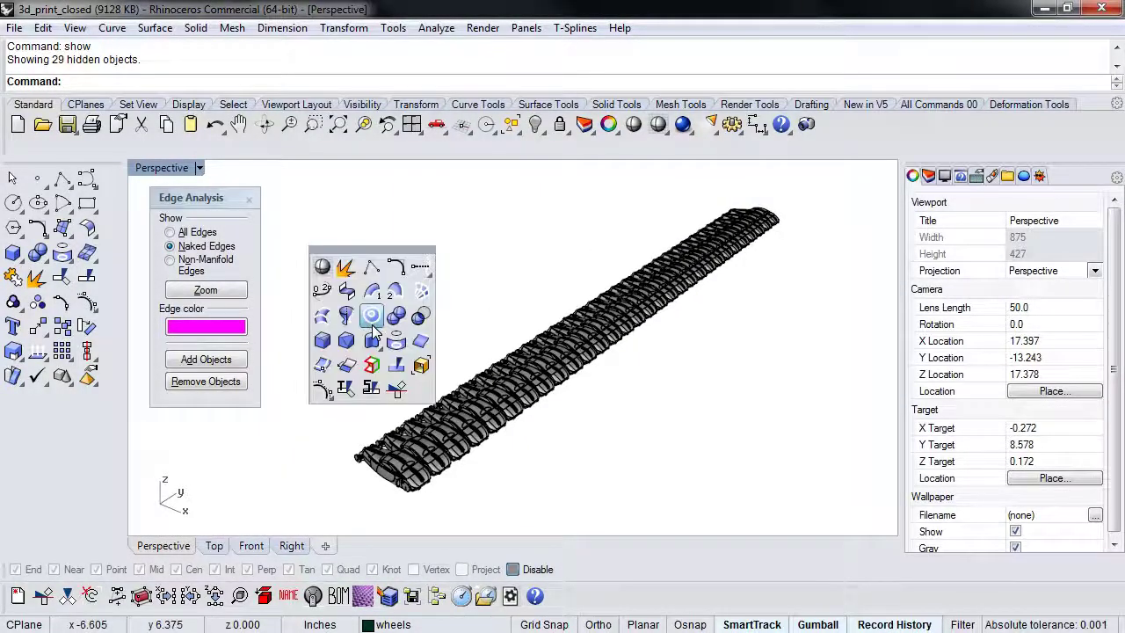
left_click(422, 367)
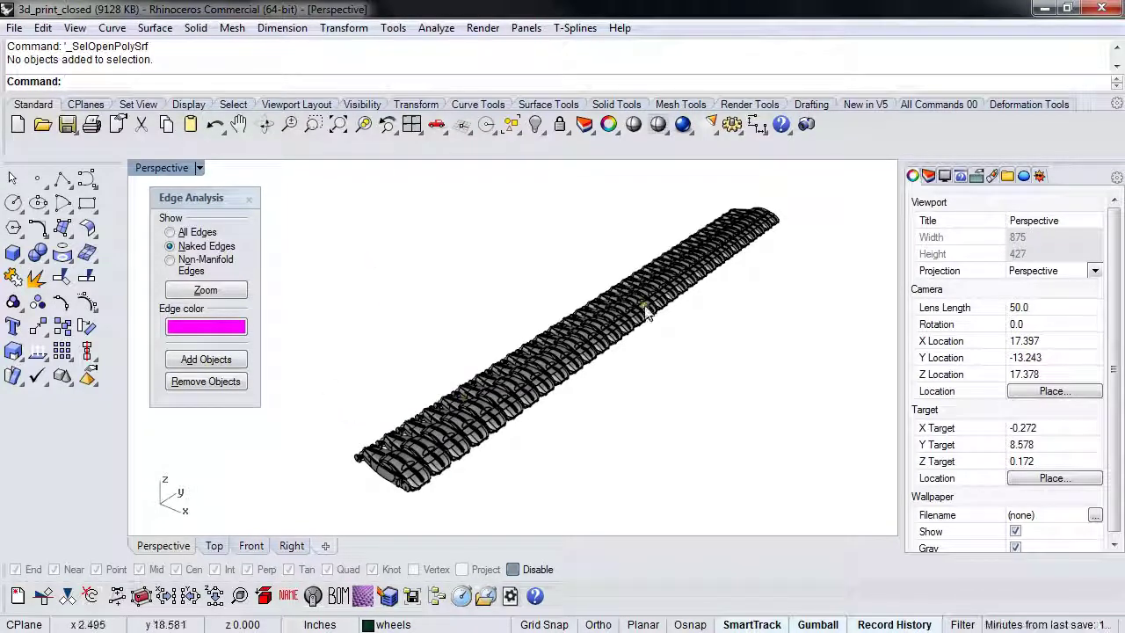
right_click_drag(667, 464, 582, 454)
Window-select and delete all the arrayed car copies, leaving a single car
scroll(482, 422, "down", 3)
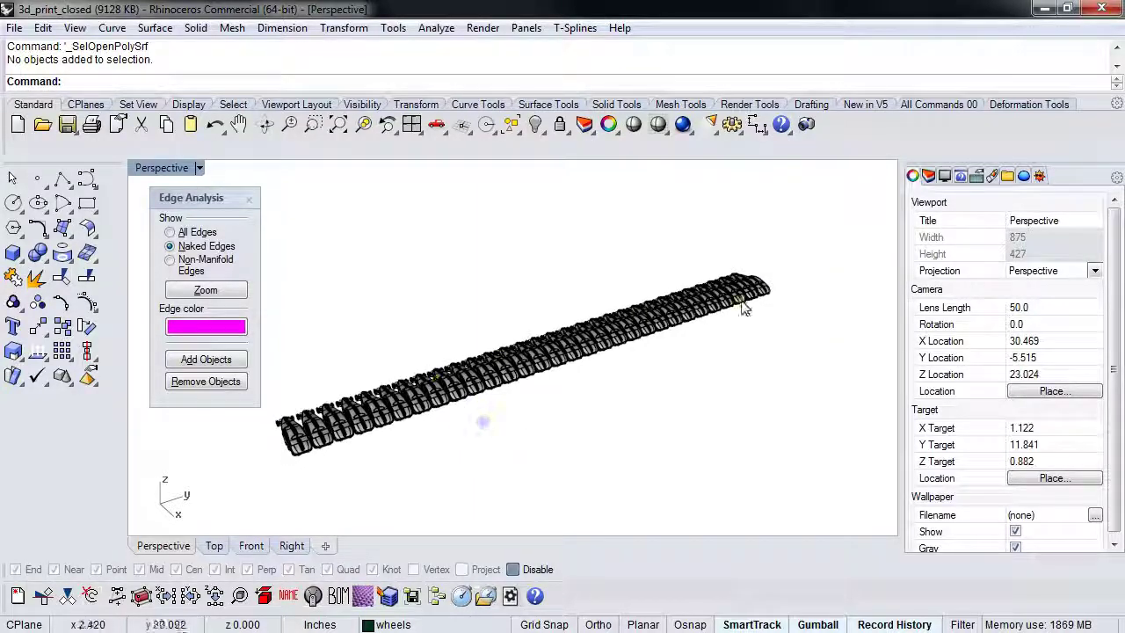
left_click_drag(496, 250, 415, 230)
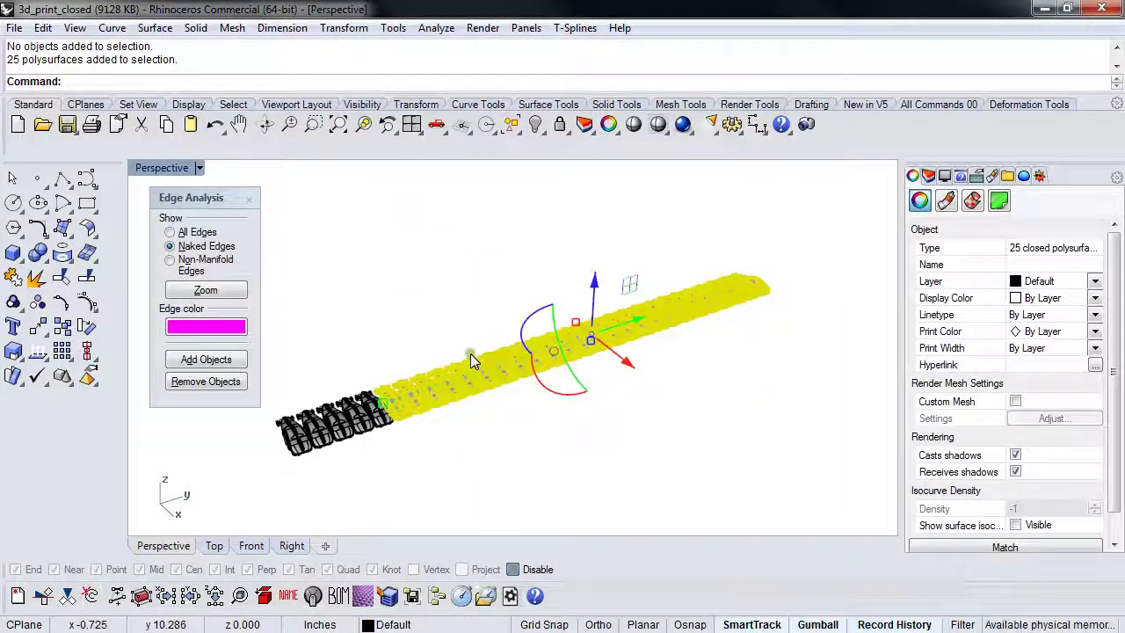
key("Delete")
left_click_drag(416, 438, 318, 385)
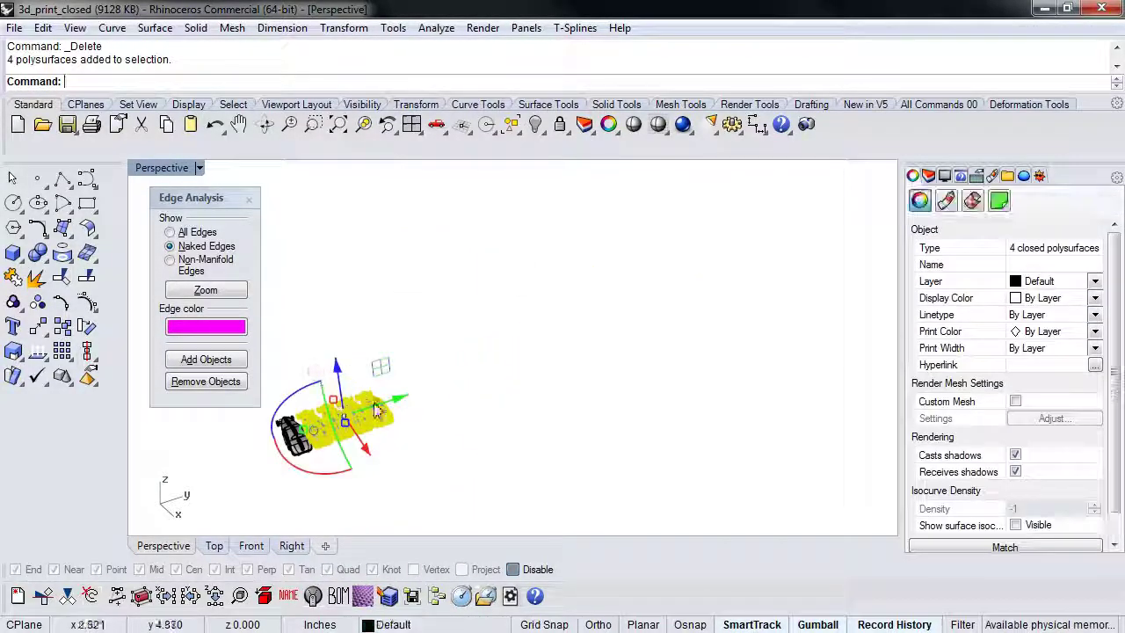
key("Delete")
right_click_drag(263, 448, 524, 376)
scroll(523, 413, "up", 5)
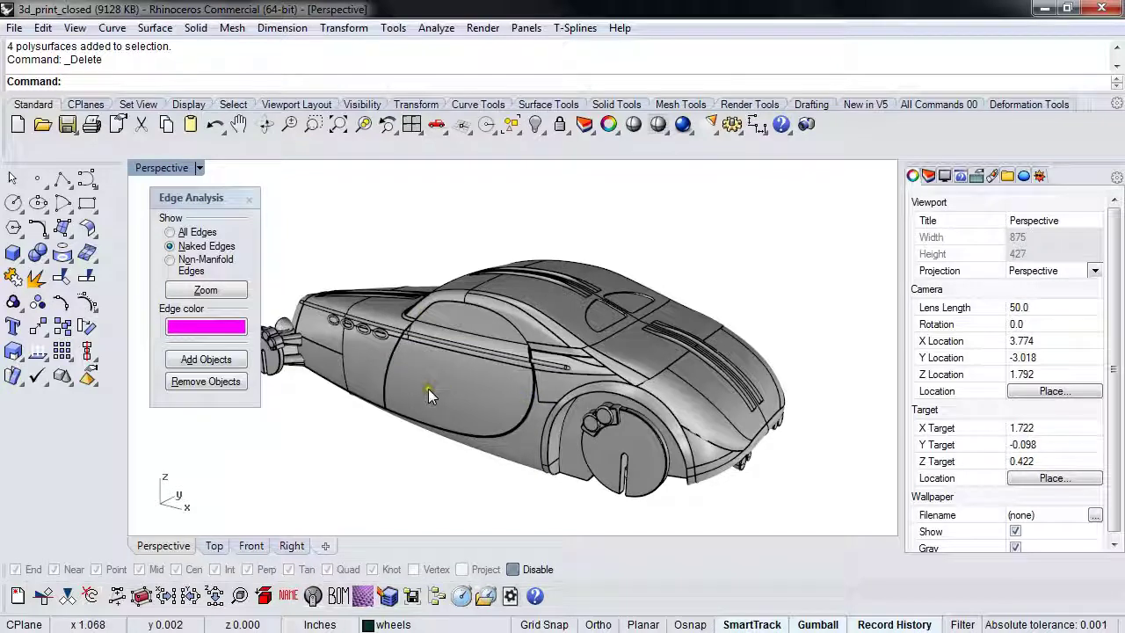